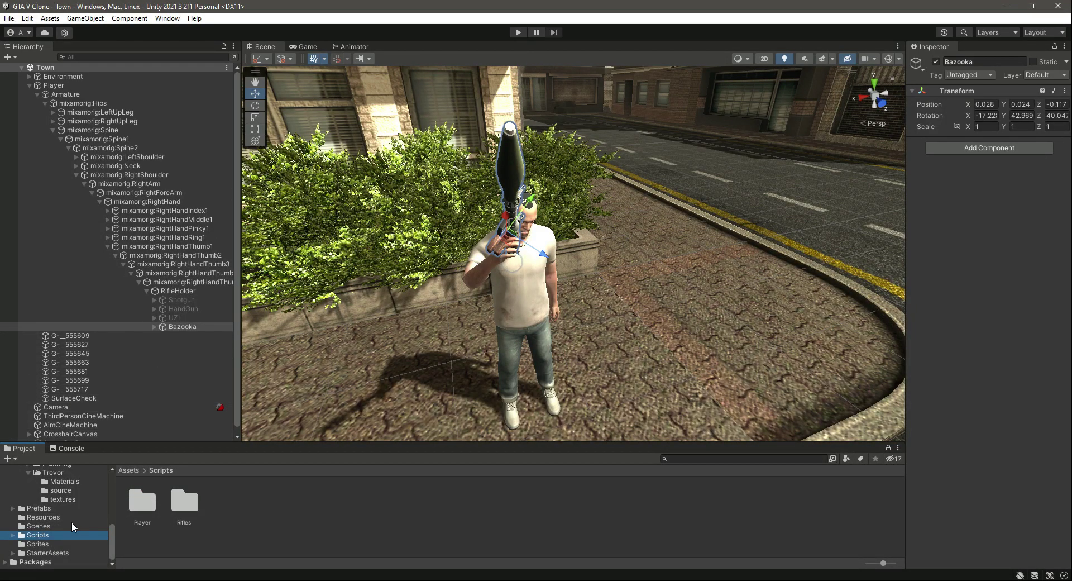
Create a new C# script named Bazooka in the Scripts/Rifles folder.
double_click(185, 501)
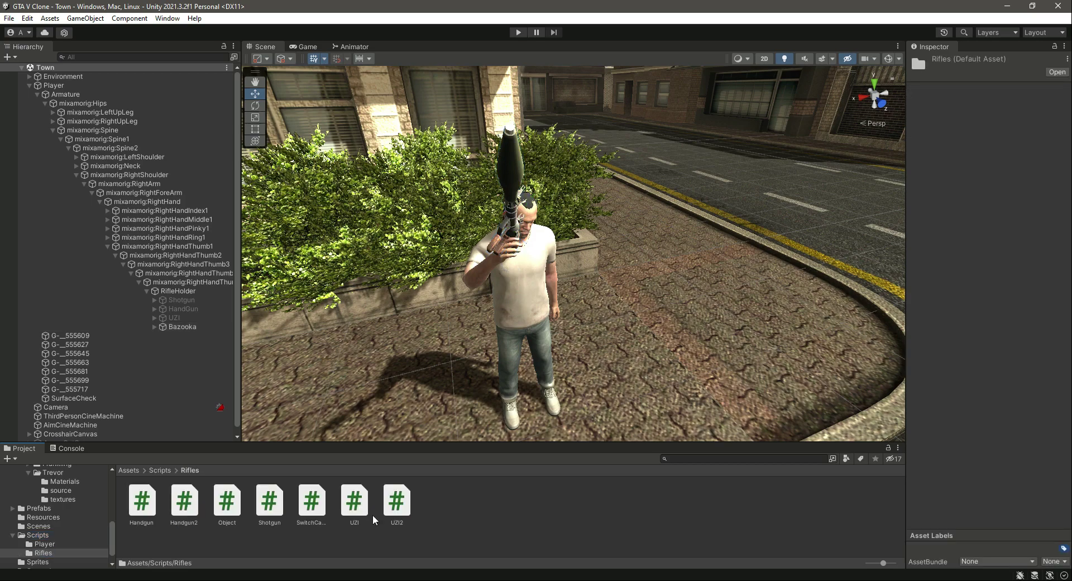
right_click(463, 519)
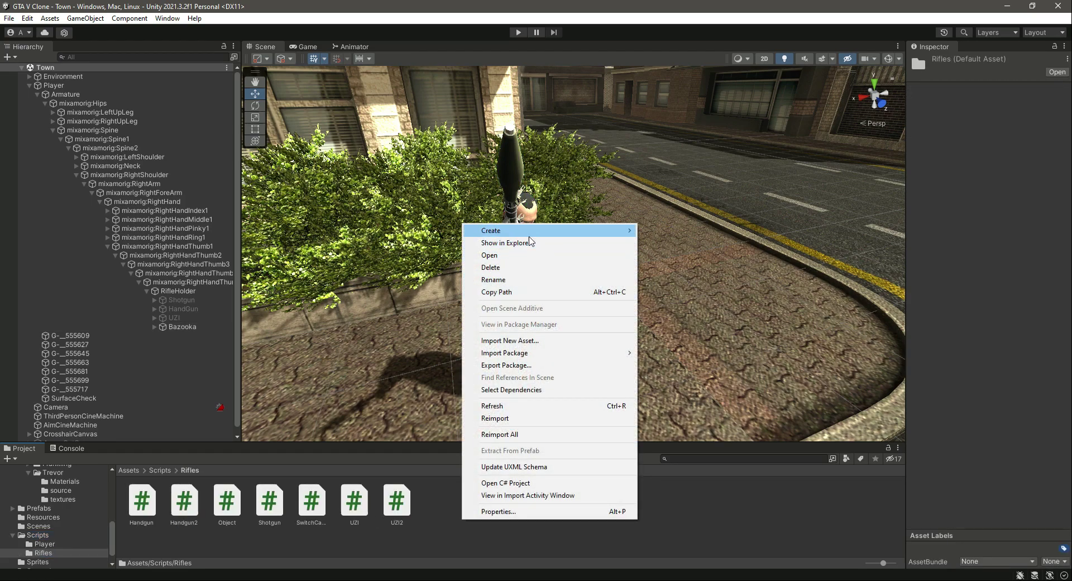
mouse_move(531, 239)
left_click(667, 89)
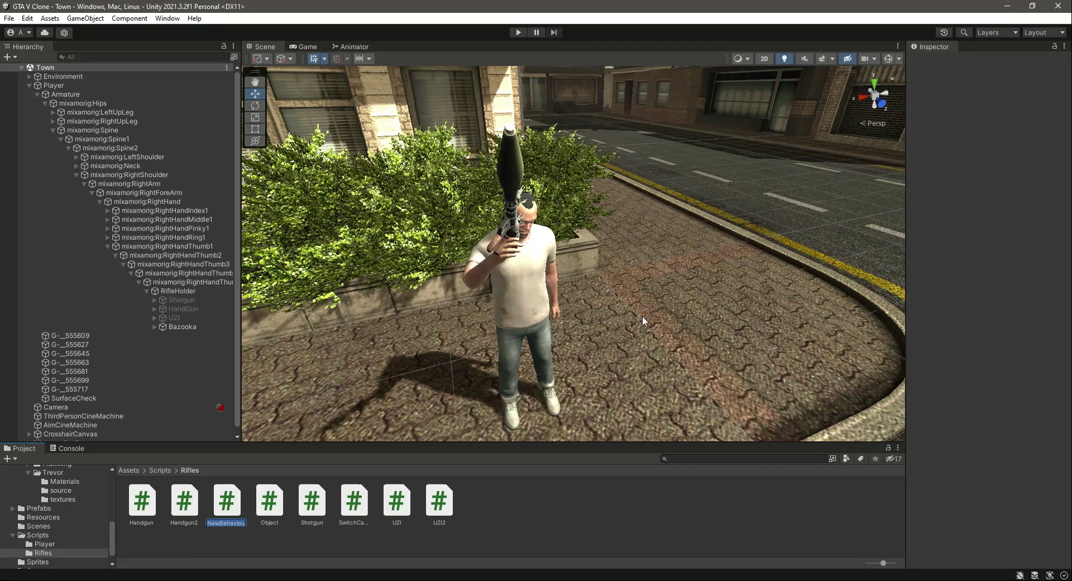
type("Bazooka")
key("Return")
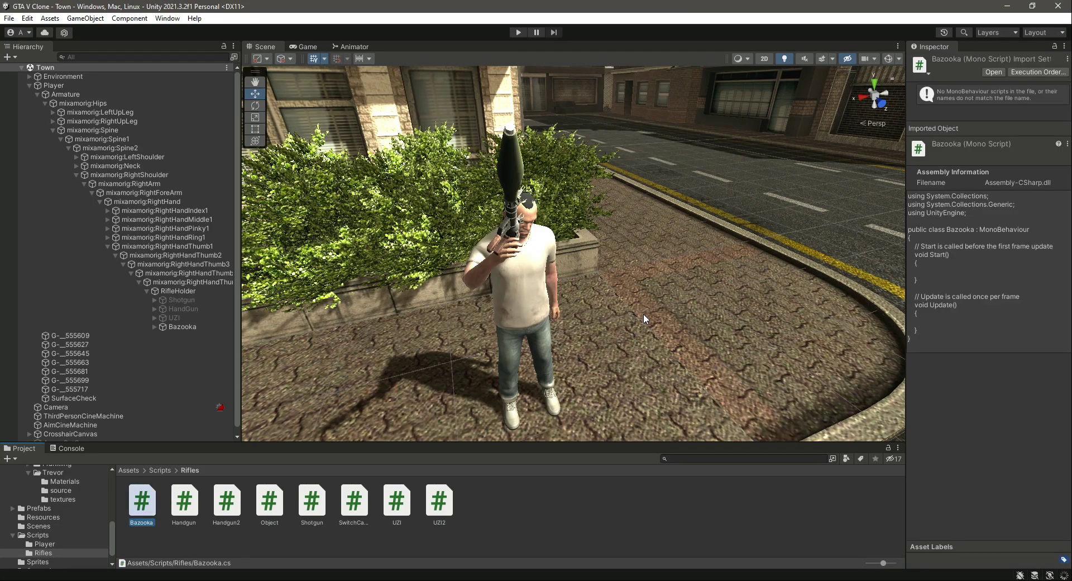
Attach the Bazooka script to the Bazooka object under RifleHolder and open the script in Visual Studio Code.
left_click(194, 326)
left_click_drag(149, 491, 937, 210)
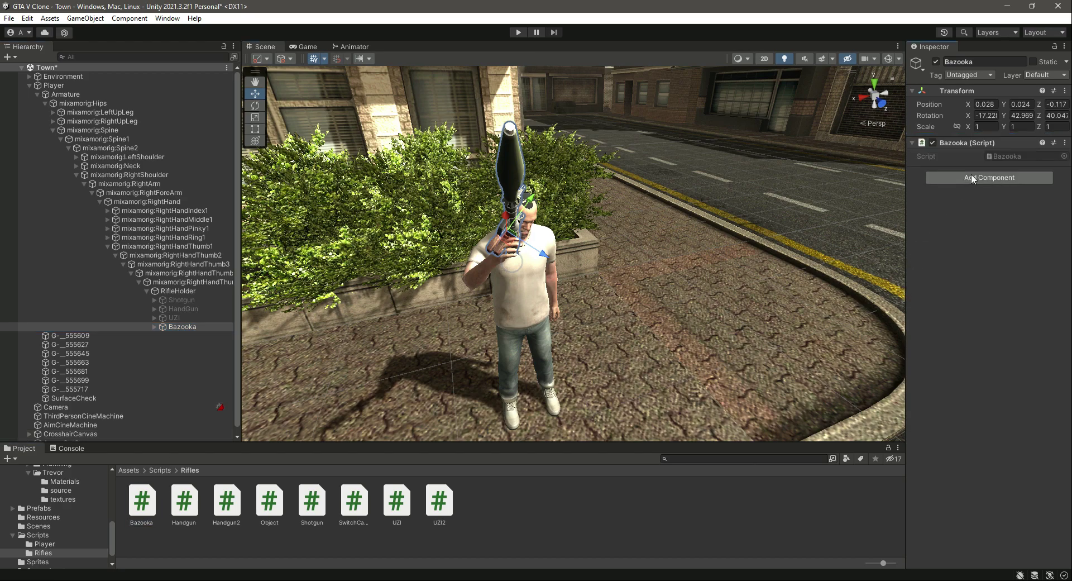
left_click(1001, 156)
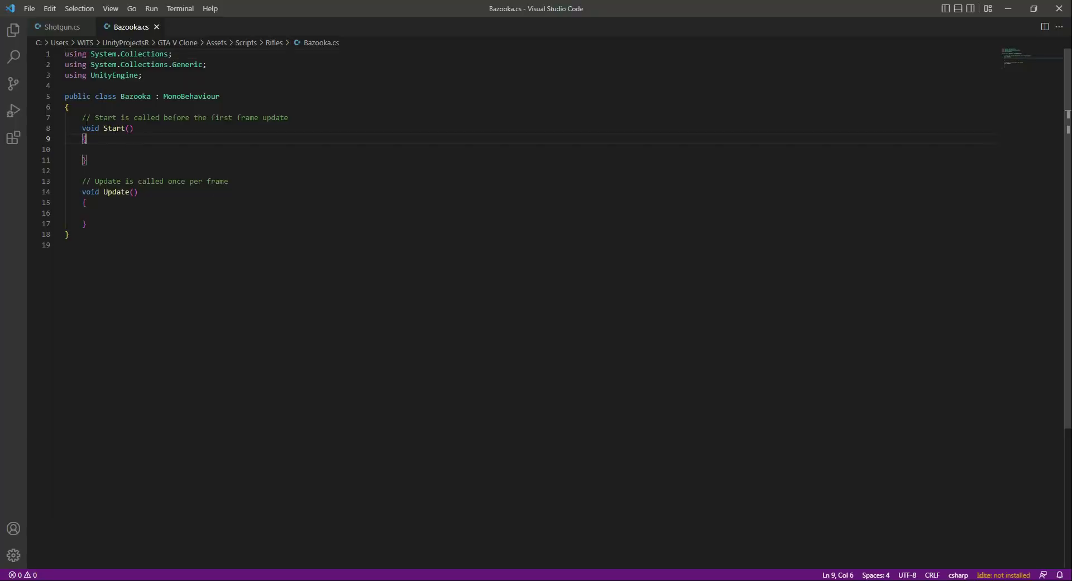
Replace the default Start and Update methods in Bazooka.cs with the full class body copied from Shotgun.cs.
left_click_drag(82, 118, 135, 220)
key("BackSpace")
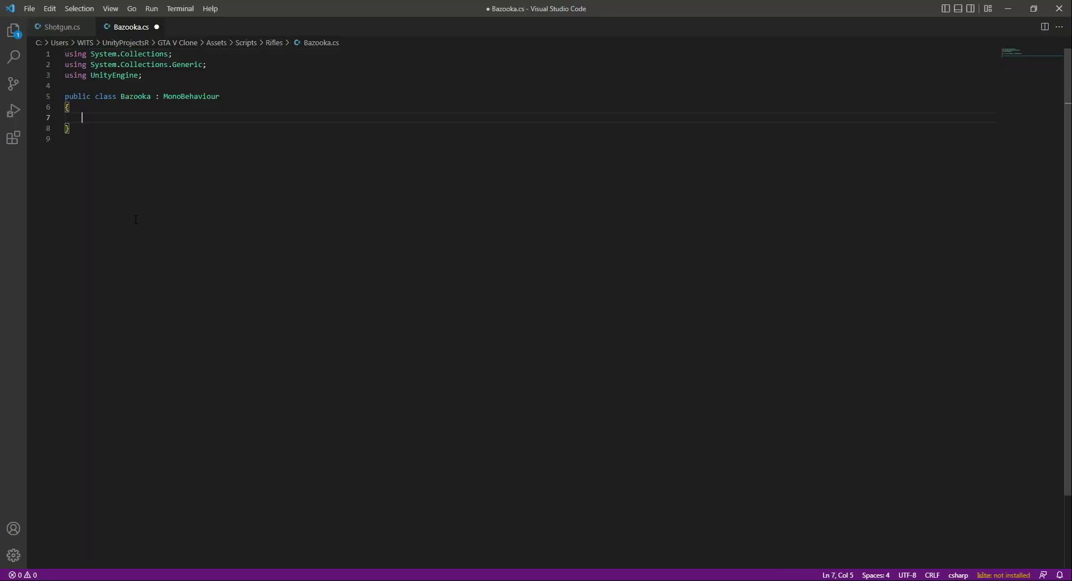
left_click(58, 27)
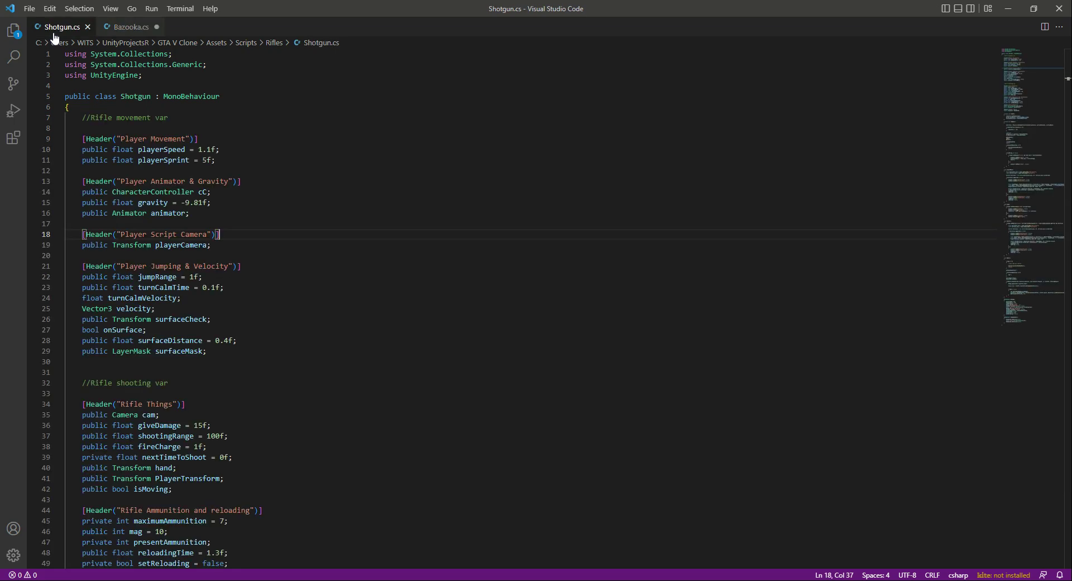
left_click_drag(80, 117, 343, 518)
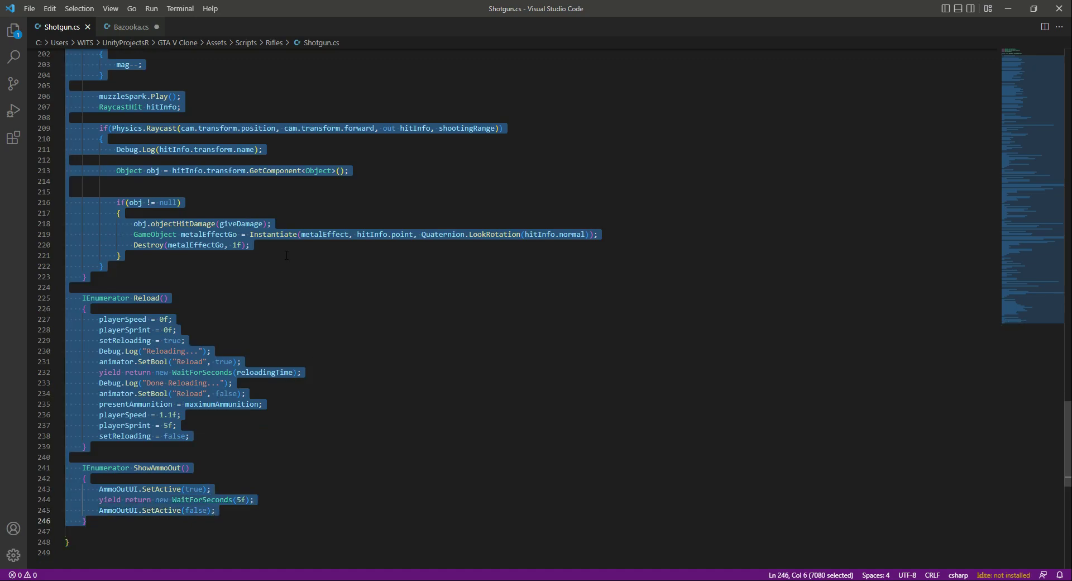
left_click(118, 27)
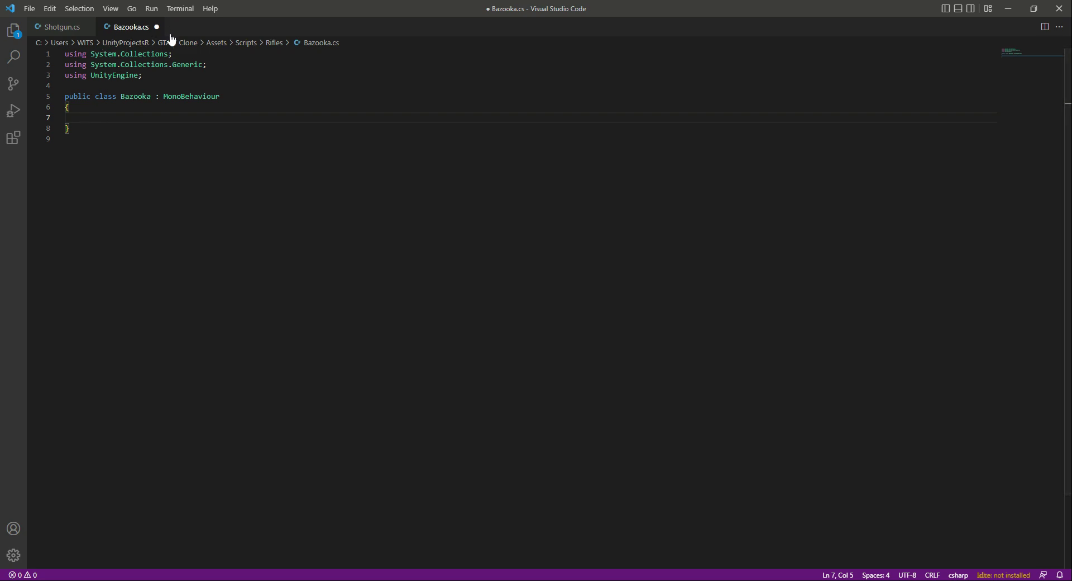
key("ctrl+v")
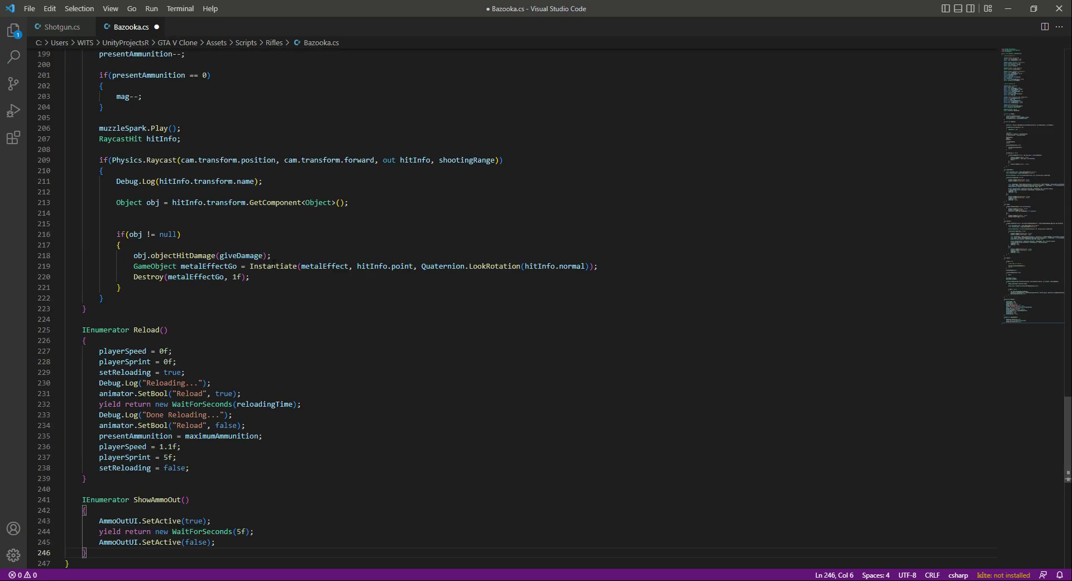
Set giveDamage to 120f in the Rifle Things variables of Bazooka.cs and save the file.
scroll(272, 264, "up", 13)
left_click_drag(1022, 256, 1036, 66)
left_click(291, 148)
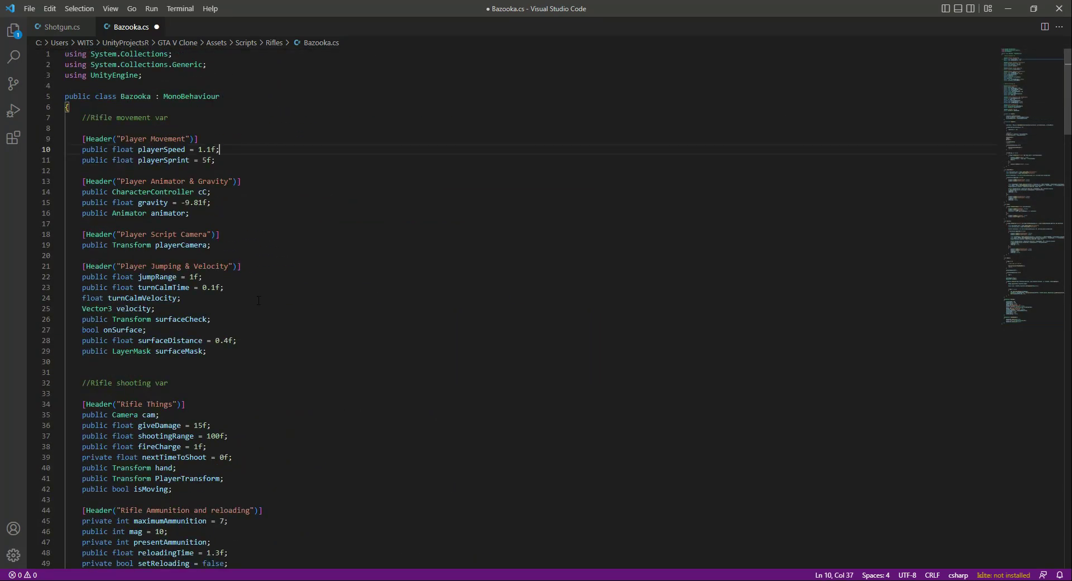
scroll(286, 350, "down", 3)
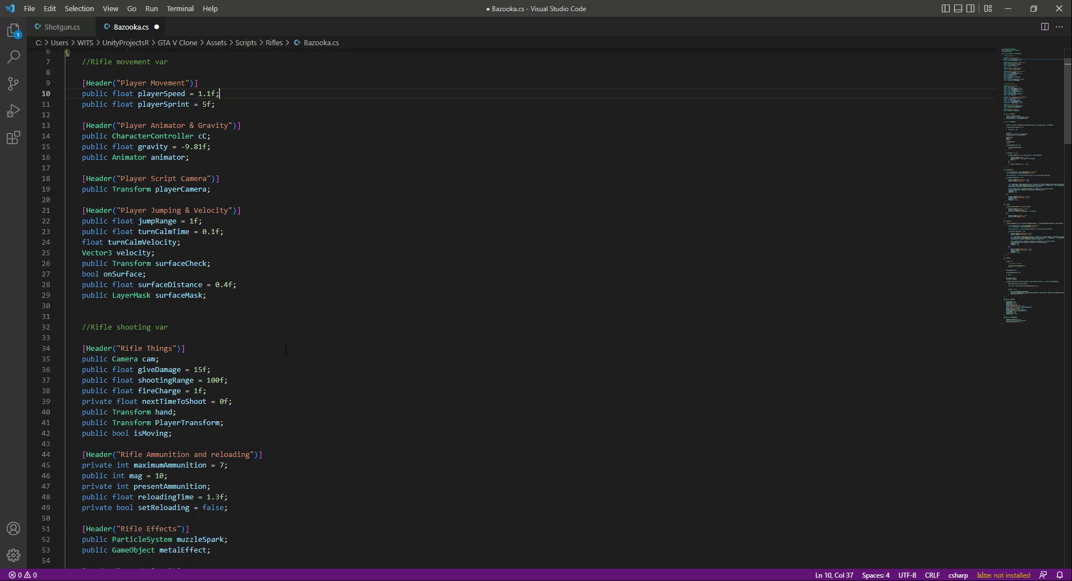
left_click(286, 349)
double_click(200, 341)
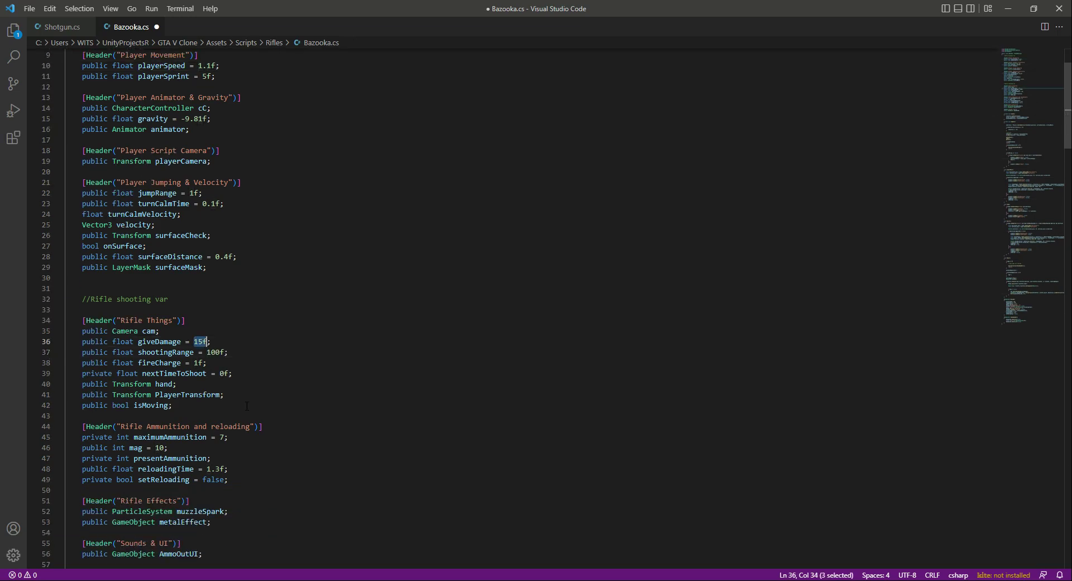
type("120")
key("ctrl+s")
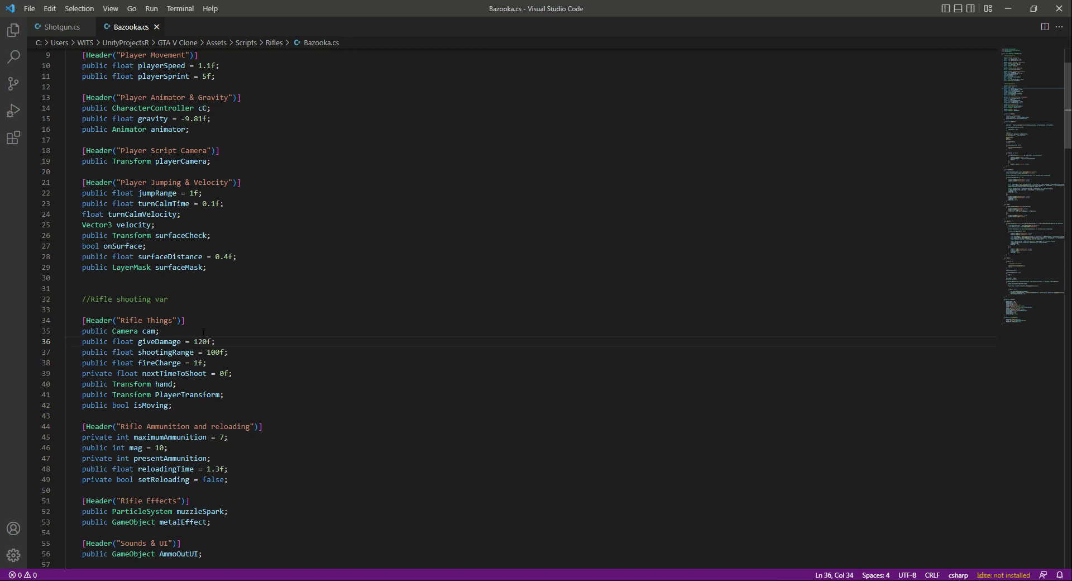
Review the shooting range, fire charge and ammunition variables and the firing code in the Update method of Bazooka.cs.
left_click(249, 351)
left_click(255, 377)
left_click(254, 436)
scroll(256, 418, "down", 3)
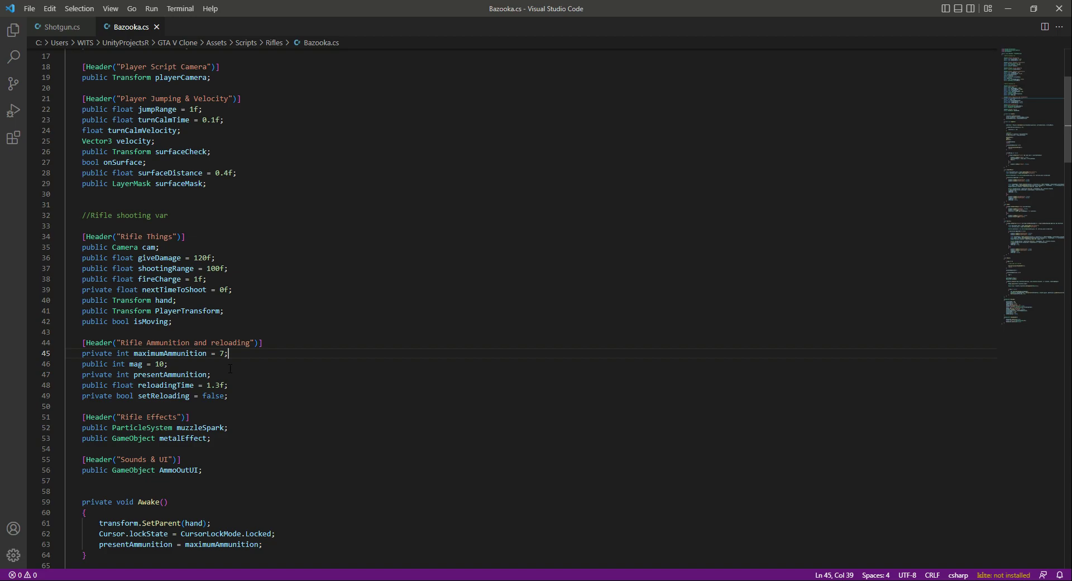
left_click(230, 371)
scroll(285, 373, "down", 3)
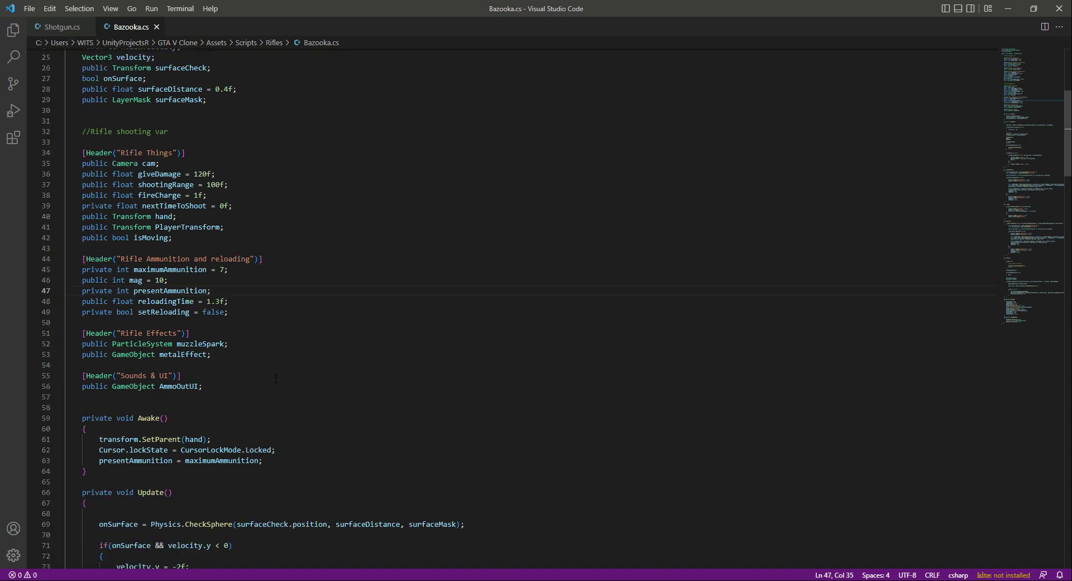
scroll(276, 378, "down", 18)
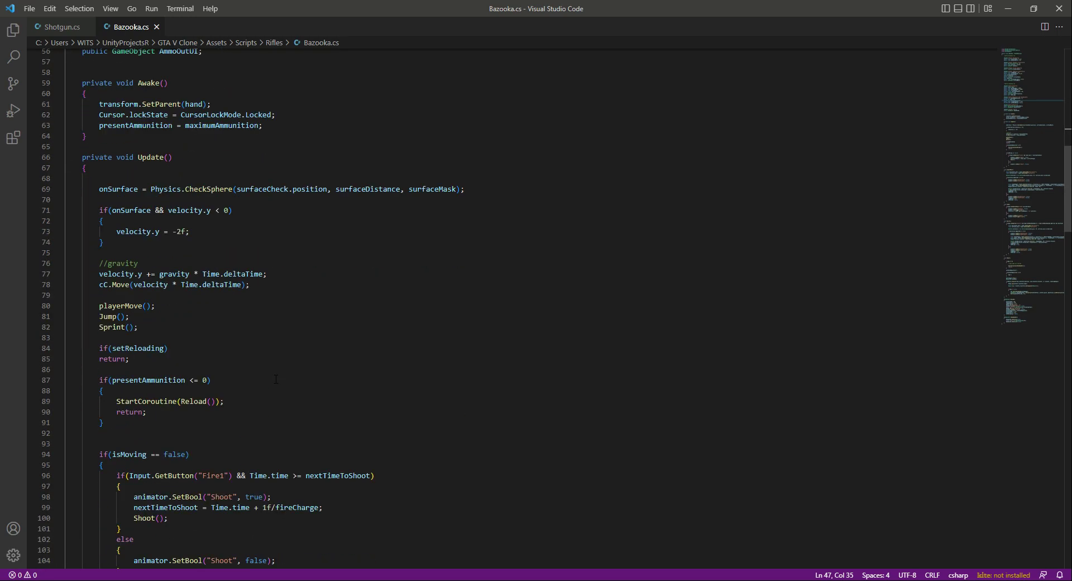
left_click(319, 281)
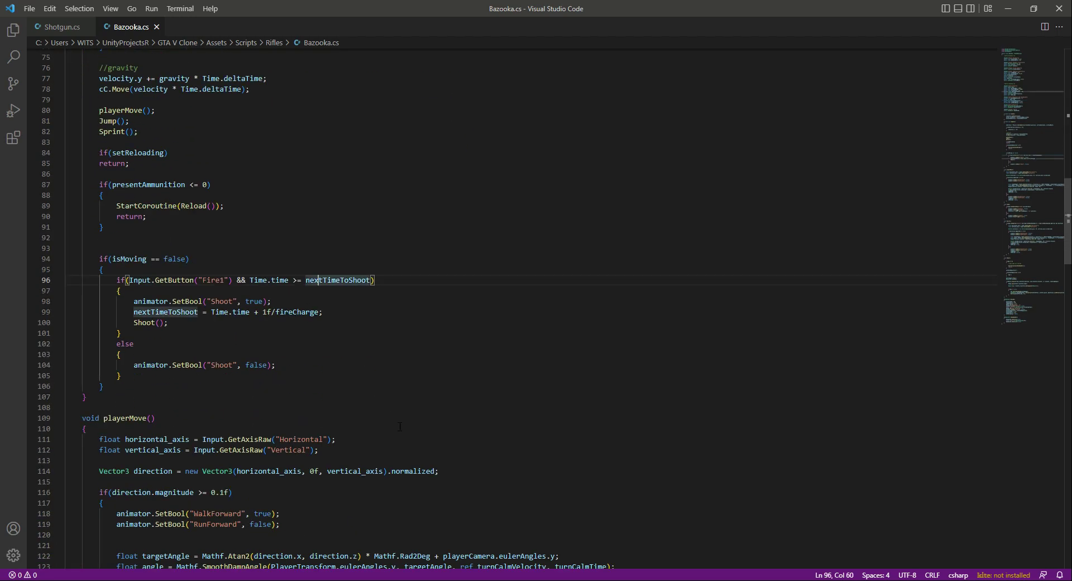
Switch to Unity and assign Player to the Bazooka script's CC and Animator references and Camera to Player Camera.
key("alt+Tab")
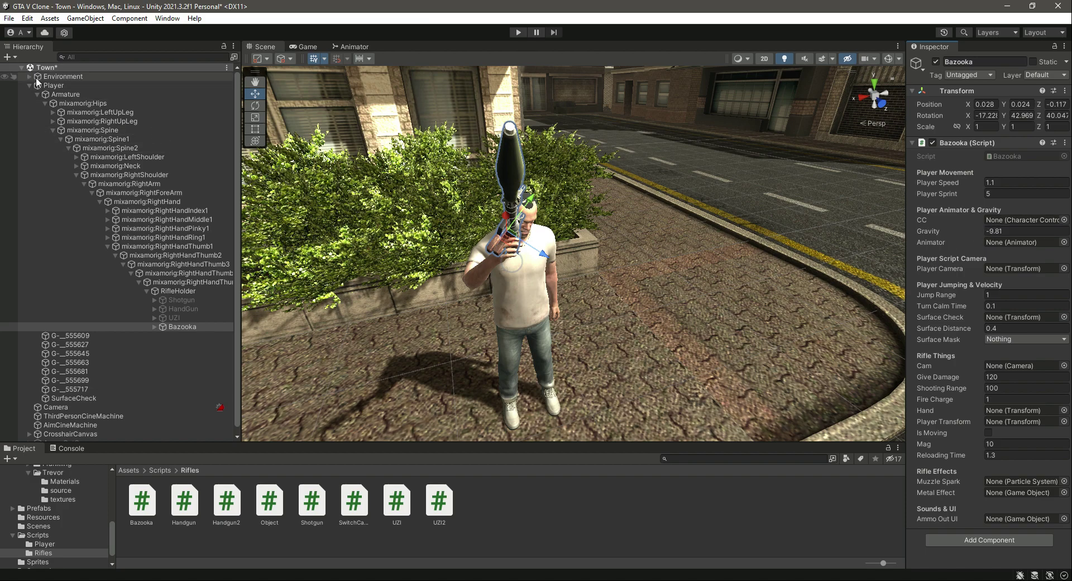
left_click_drag(44, 86, 1010, 220)
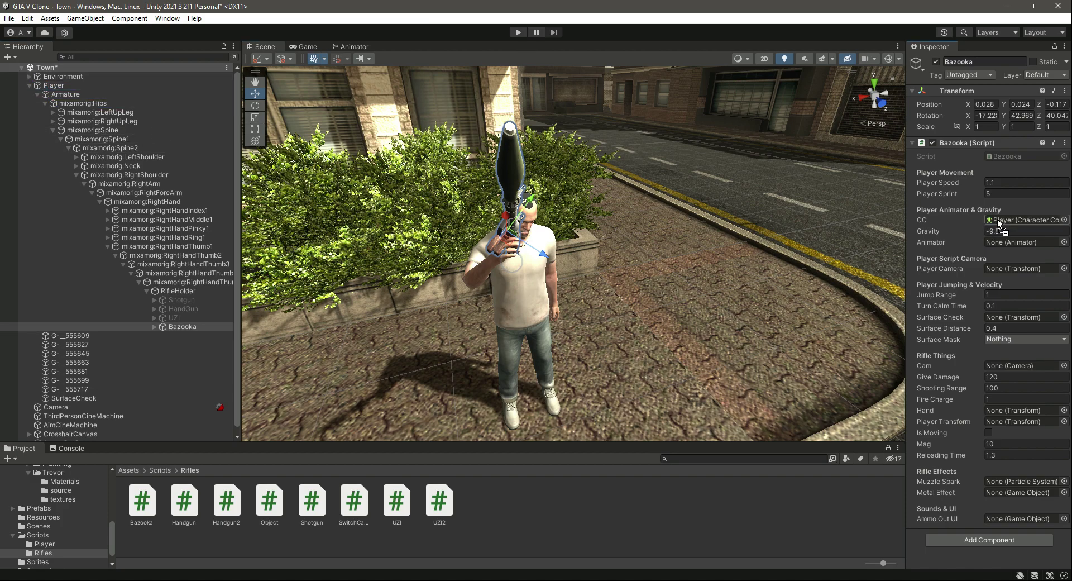
left_click_drag(3, 70, 1001, 244)
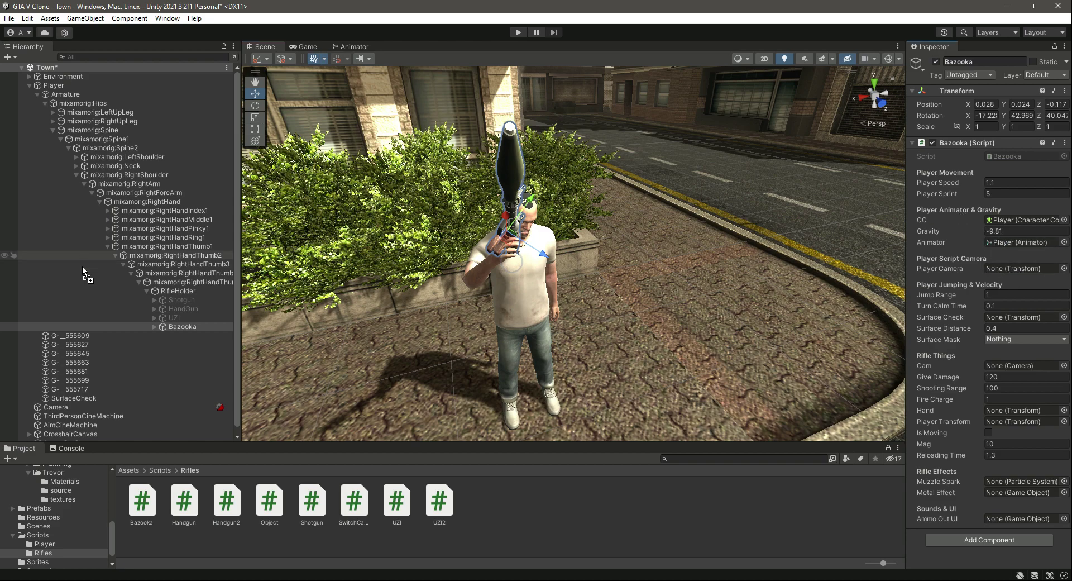
left_click_drag(103, 417, 1016, 269)
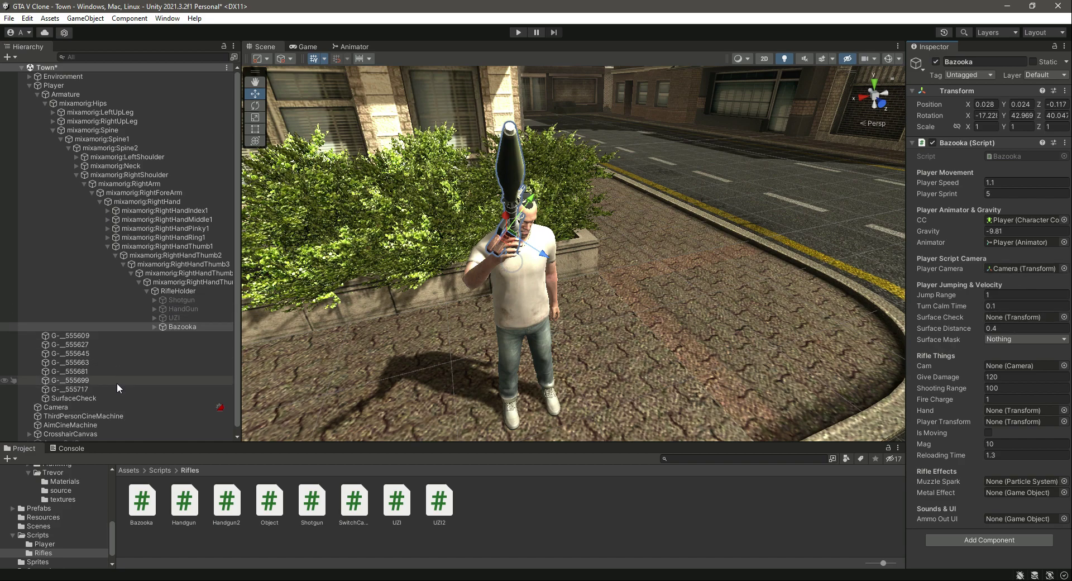
Assign the SurfaceCheck object as the Bazooka script's Surface Check and set its Surface Mask to Surface.
left_click(101, 398)
left_click_drag(101, 398, 1007, 318)
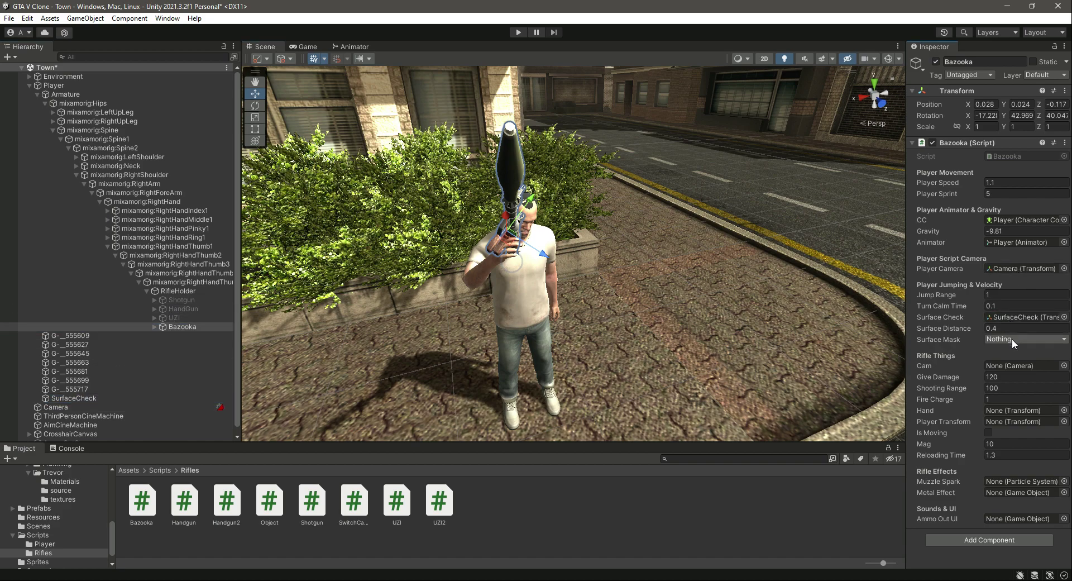
left_click(1012, 339)
left_click(1012, 440)
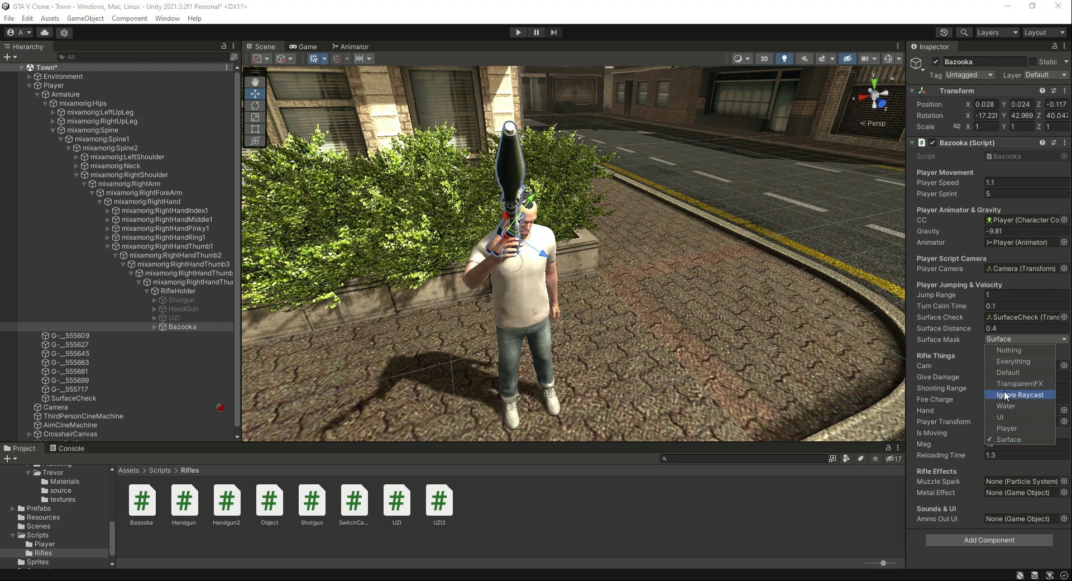
left_click(968, 347)
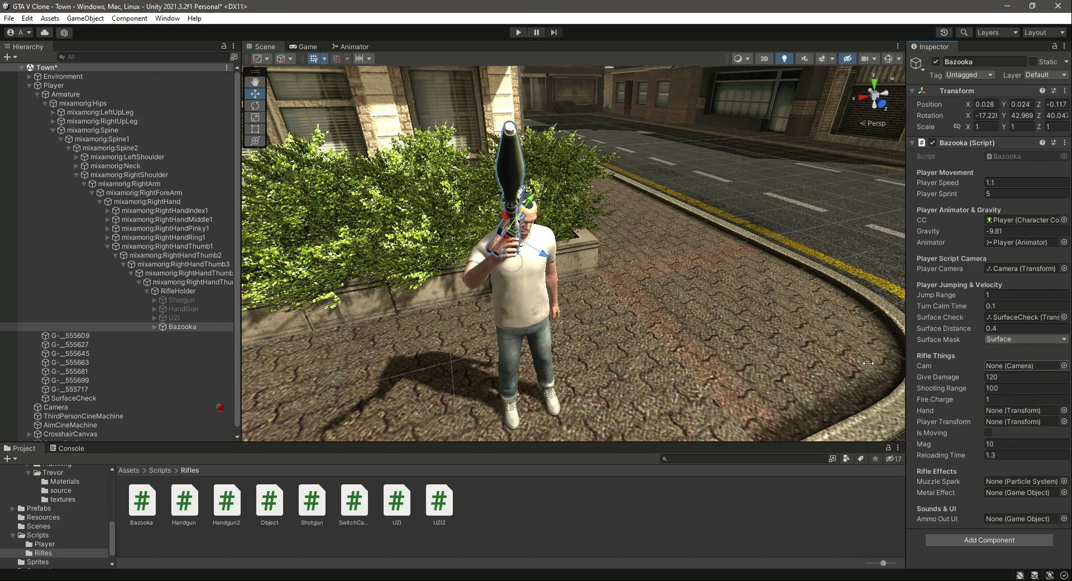
Fill the Bazooka script's remaining references with Camera for Cam, RifleHolder for Hand, Player for Player Transform and AmmoOutCanvas for Ammo Out UI.
left_click_drag(62, 407, 1010, 366)
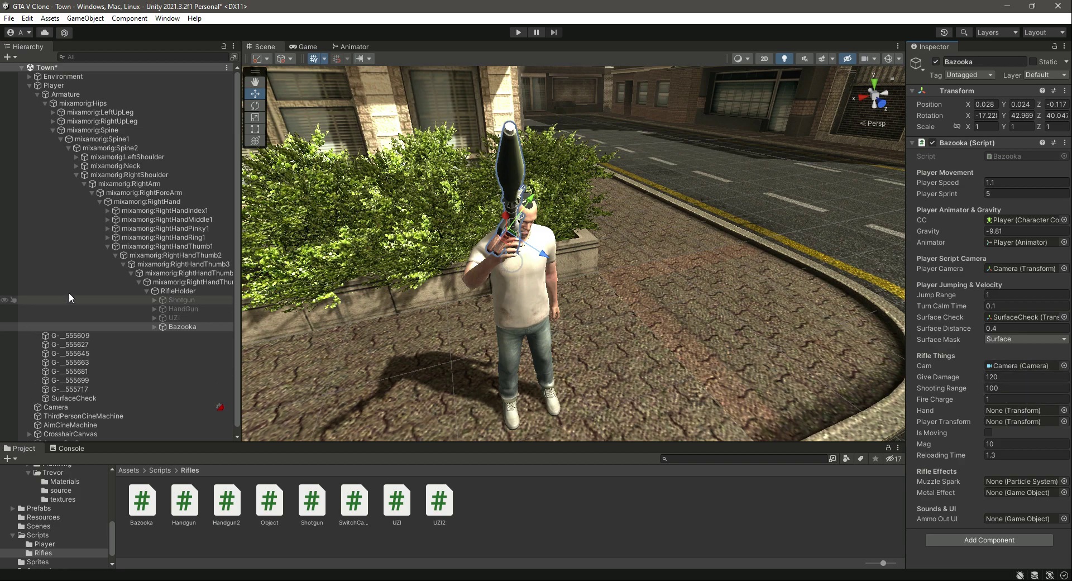
left_click_drag(162, 292, 1003, 413)
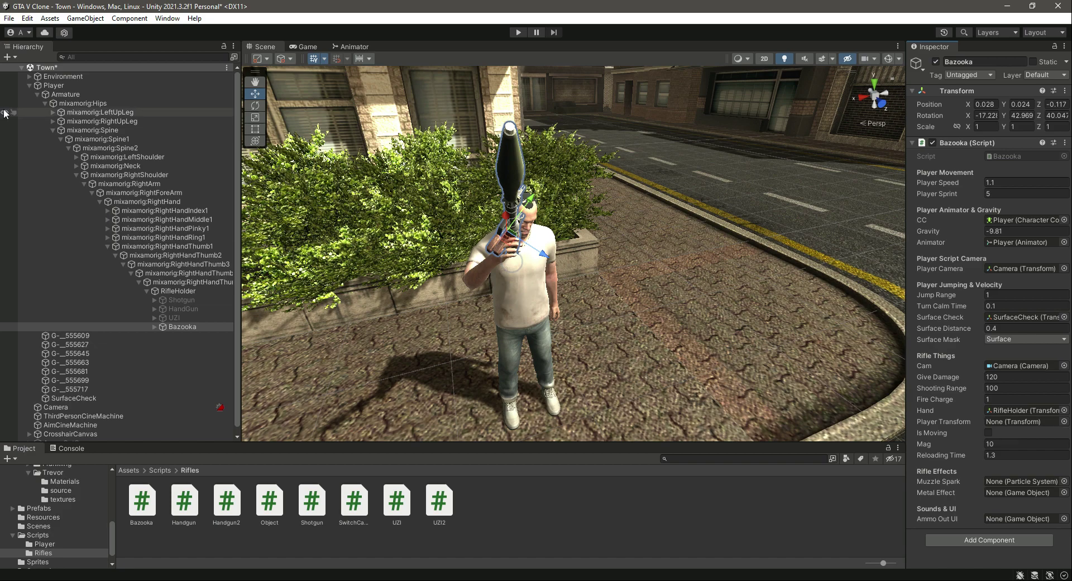
left_click_drag(48, 86, 1022, 423)
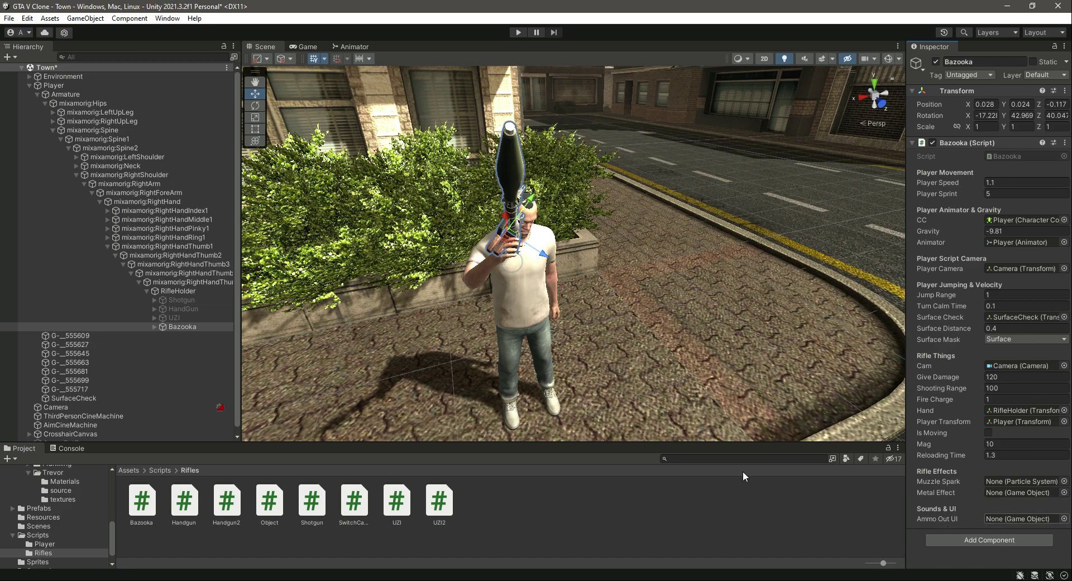
scroll(173, 364, "down", 1)
left_click_drag(71, 436, 1001, 513)
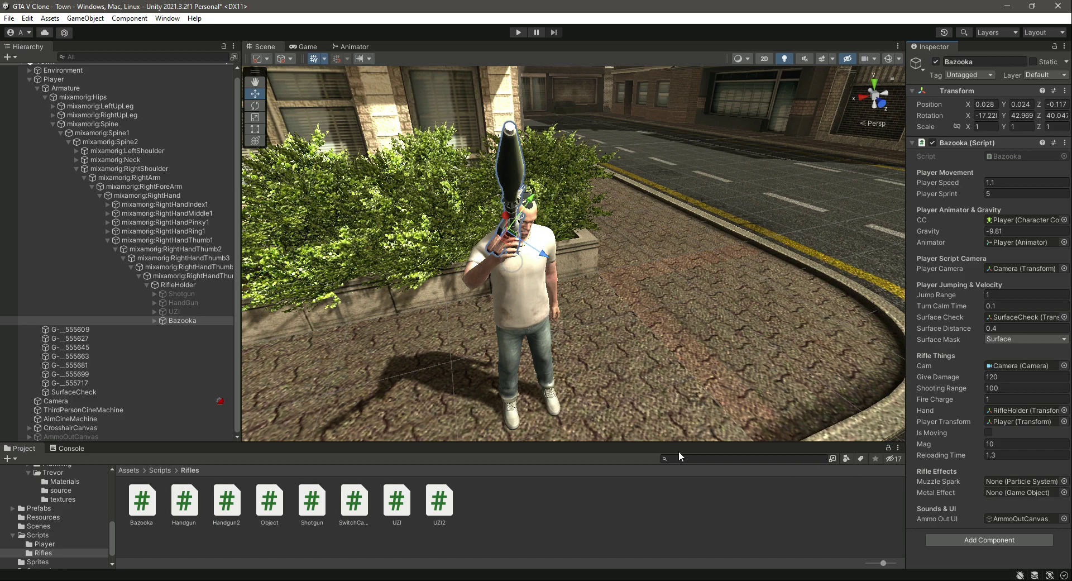
Duplicate the UZI's MuzzleSpark particle system and make the copy a child of the Bazooka object.
left_click(154, 311)
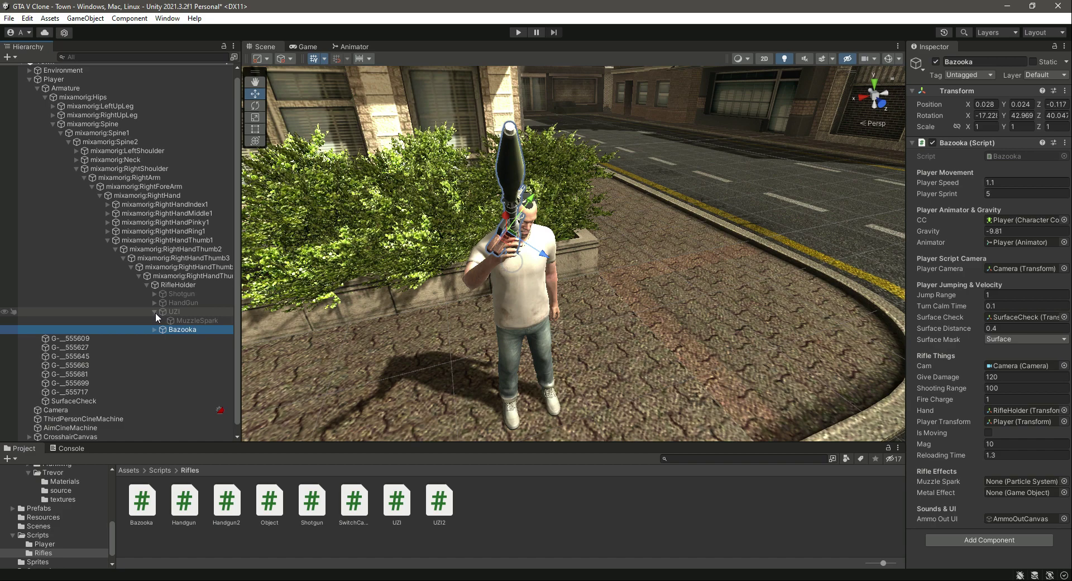
left_click(187, 320)
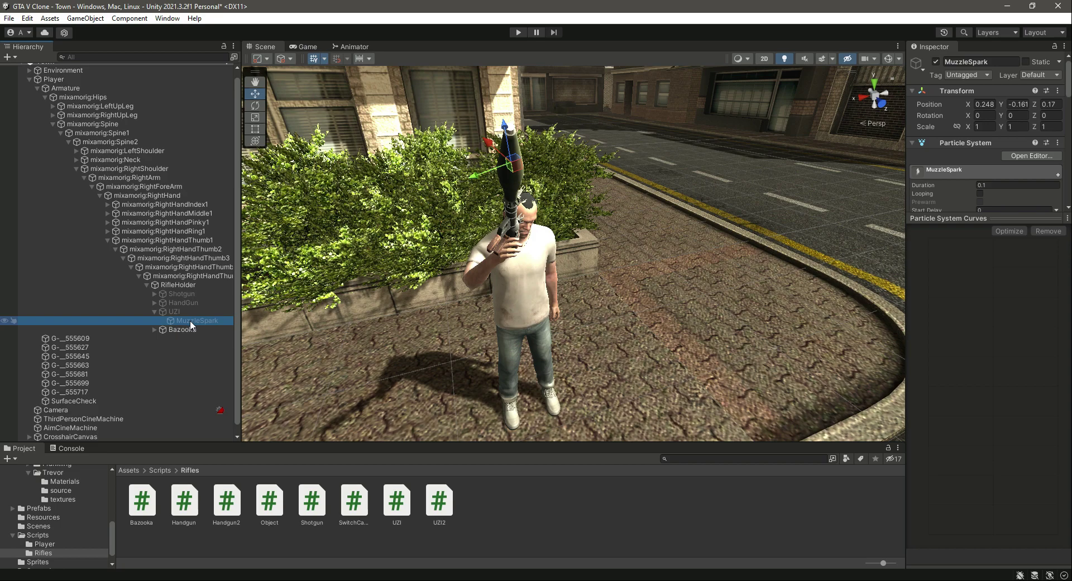
key("ctrl+d")
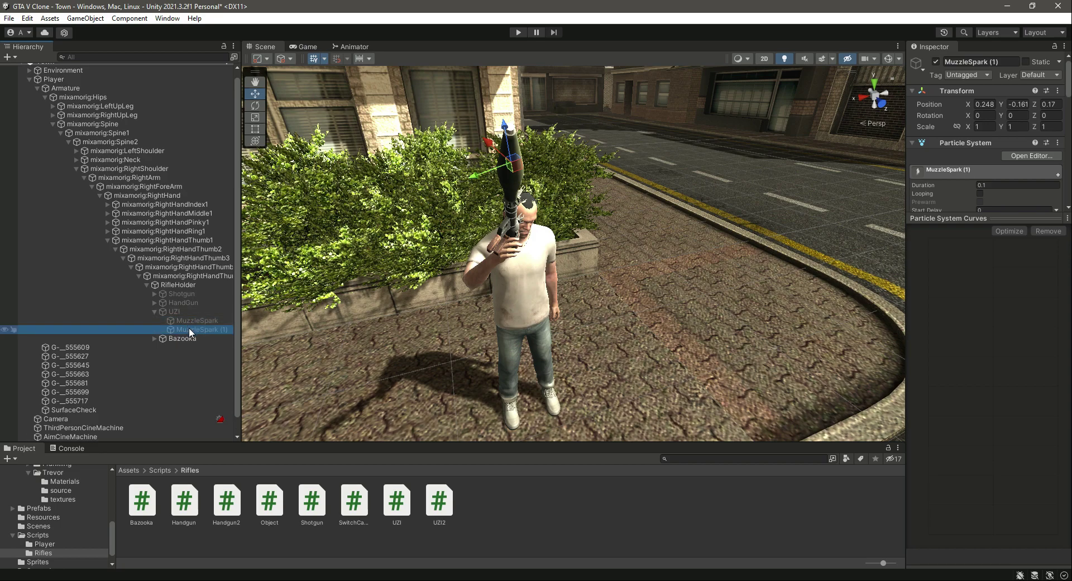
left_click_drag(191, 346, 179, 338)
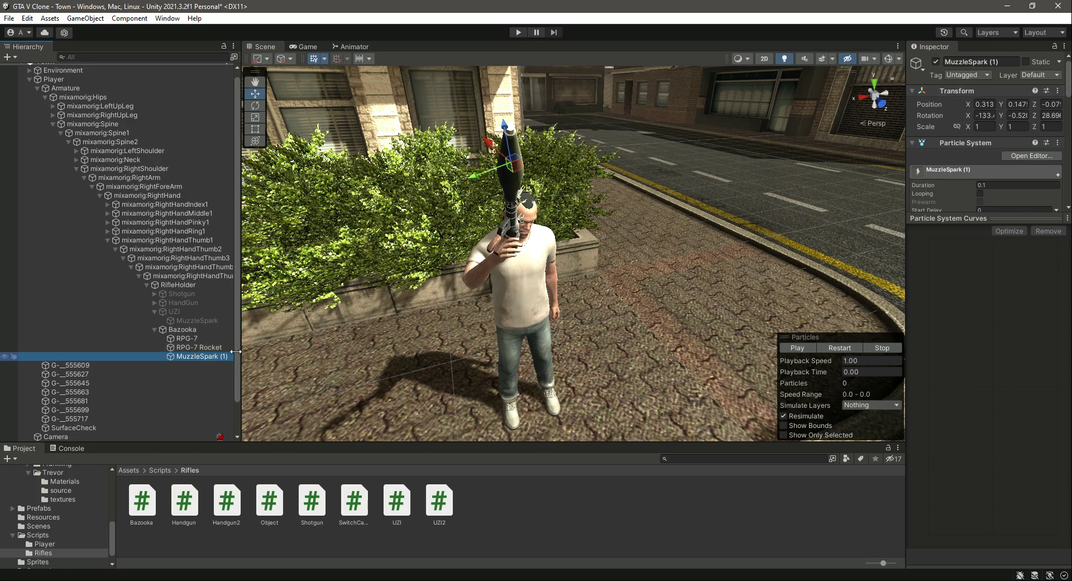
Rename the Bazooka's copied particle system MuzzleSpark and play a preview of its effect.
key("Up")
key("Down")
left_click(1003, 64)
key("BackSpace")
key("BackSpace")
key("BackSpace")
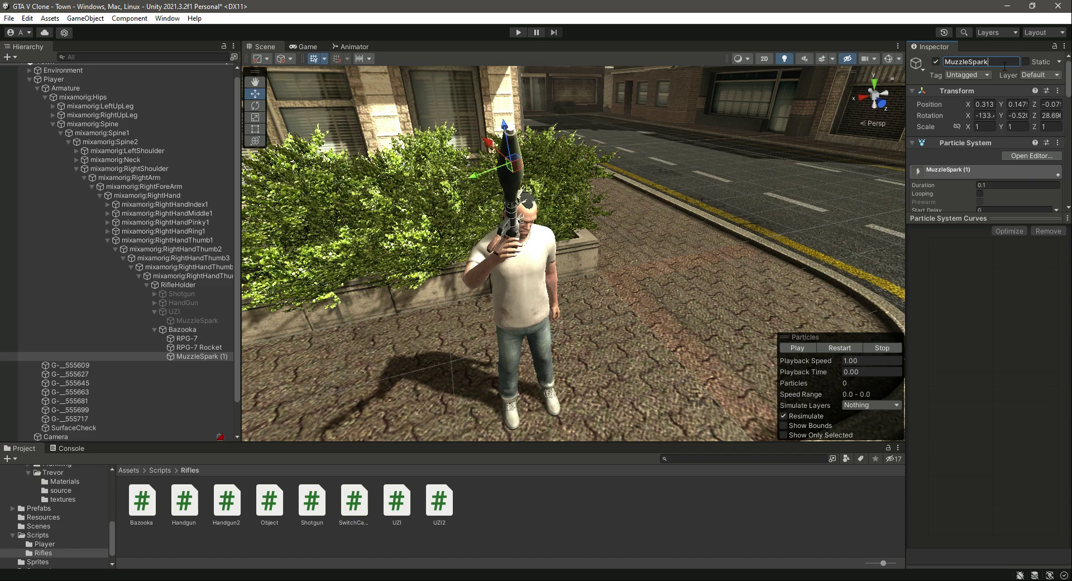
left_click(811, 347)
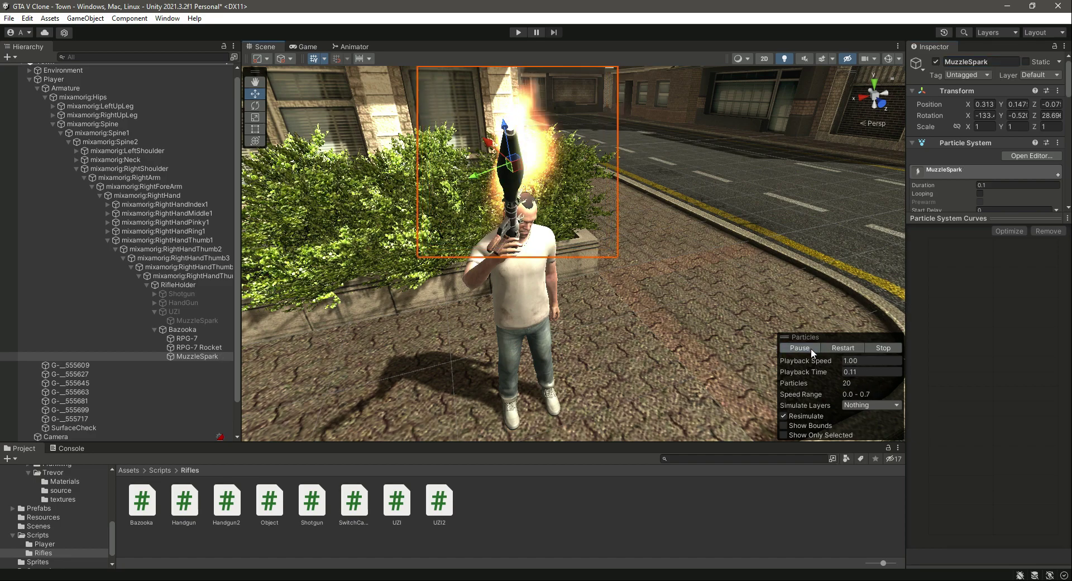
left_click(810, 347)
left_click(809, 347)
Reposition the MuzzleSpark effect along the bazooka away from the rocket's upper side and preview the flash.
right_click_drag(502, 246, 716, 315)
left_click_drag(716, 314, 784, 323, "alt")
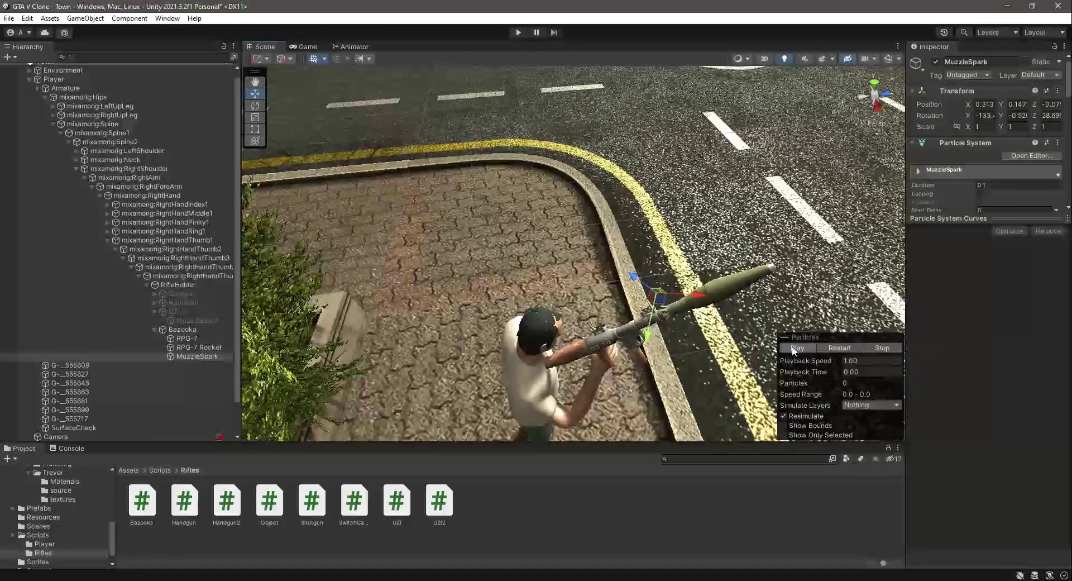
left_click_drag(646, 335, 707, 319)
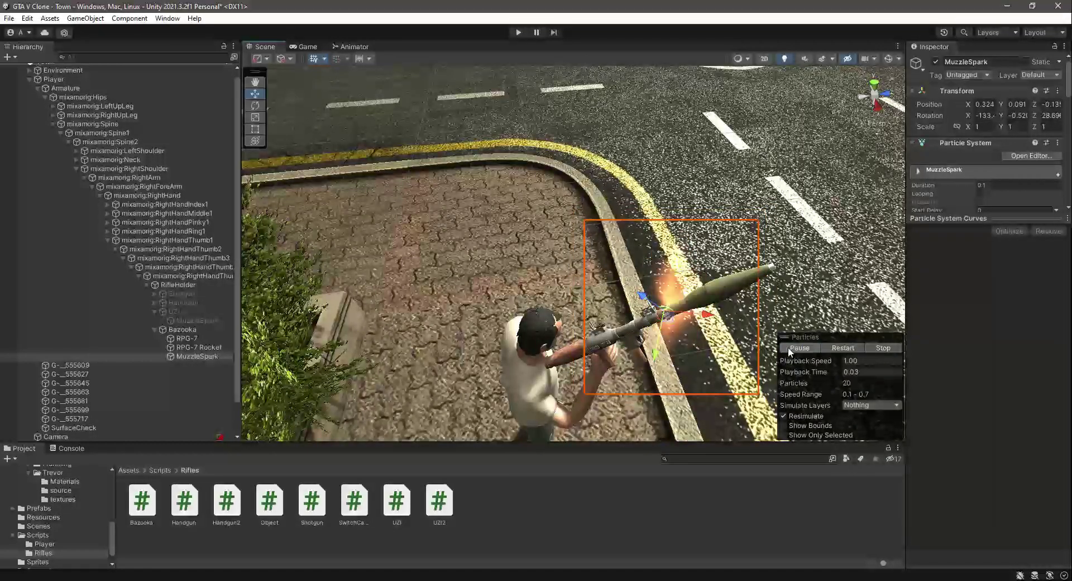
left_click_drag(659, 354, 673, 550, "alt")
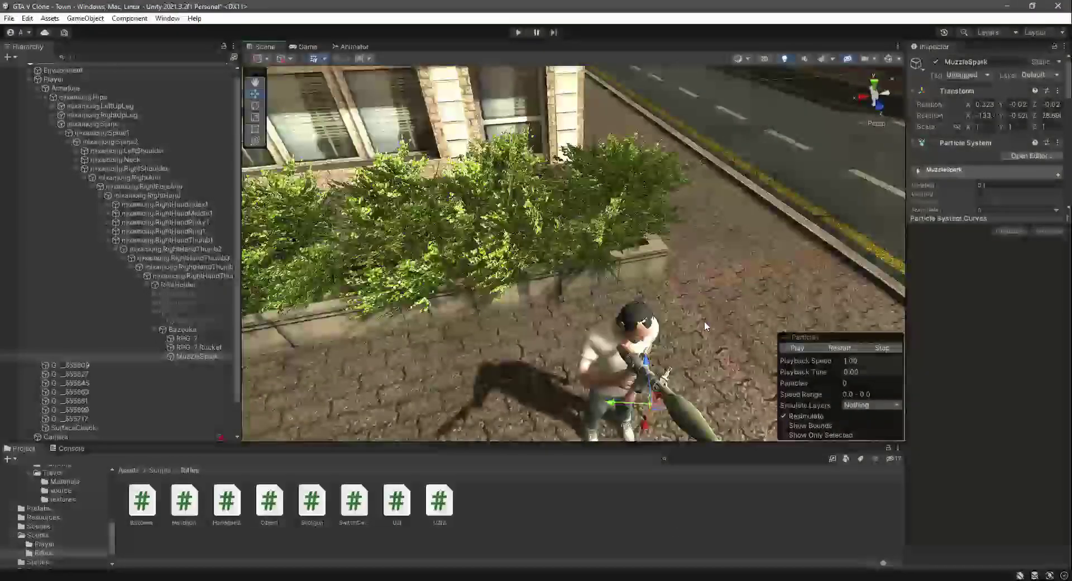
left_click_drag(704, 321, 619, 350, "alt")
left_click(805, 350)
Delete the RPG-7 Rocket object from the Bazooka.
right_click_drag(619, 350, 560, 323)
scroll(620, 235, "down", 5)
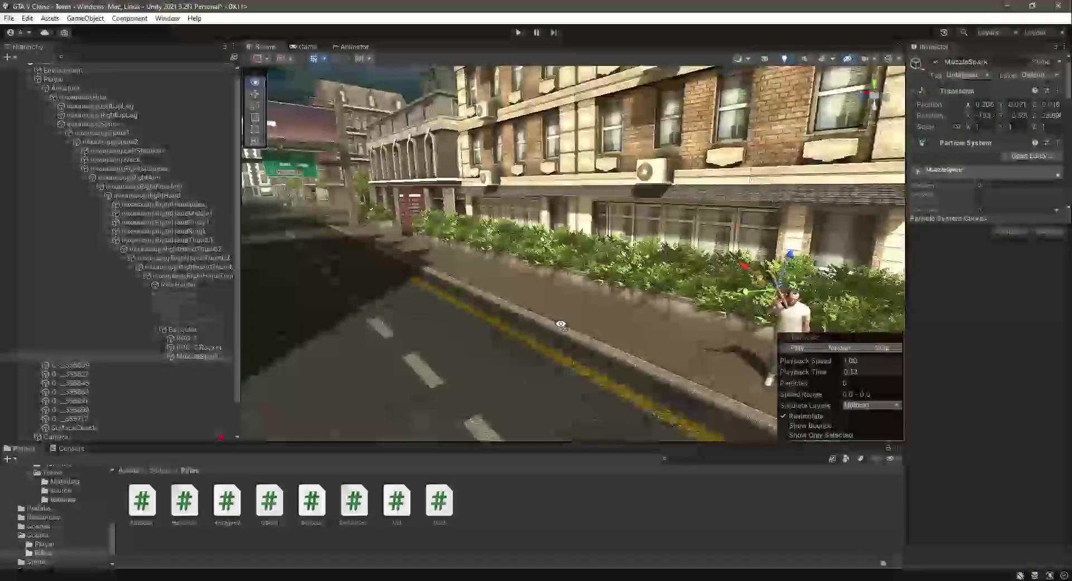
scroll(561, 323, "up", 3)
key("Right")
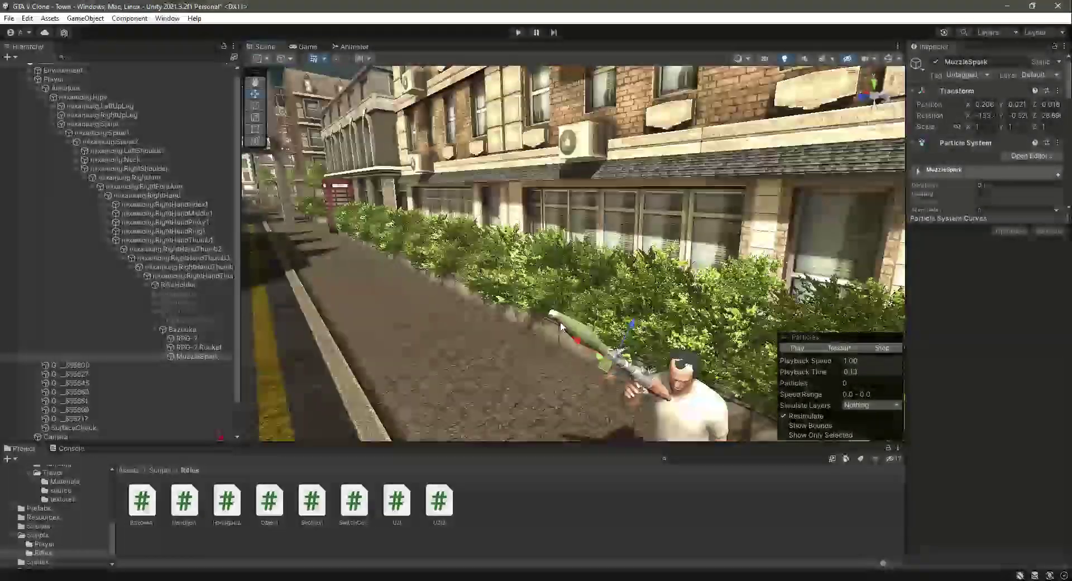
scroll(676, 326, "up", 3)
scroll(677, 330, "down", 5)
left_click(202, 347)
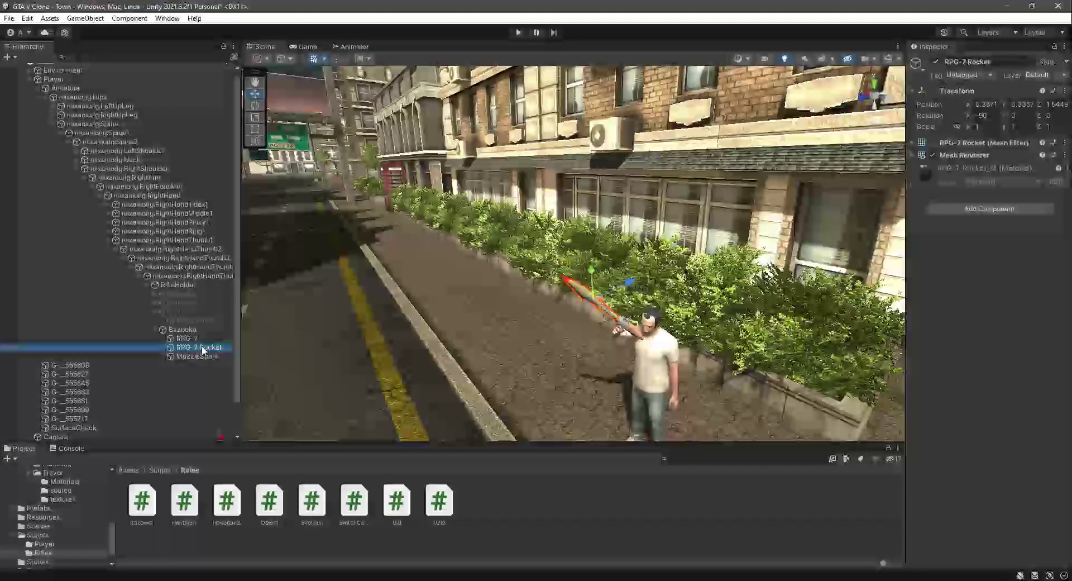
key("Delete")
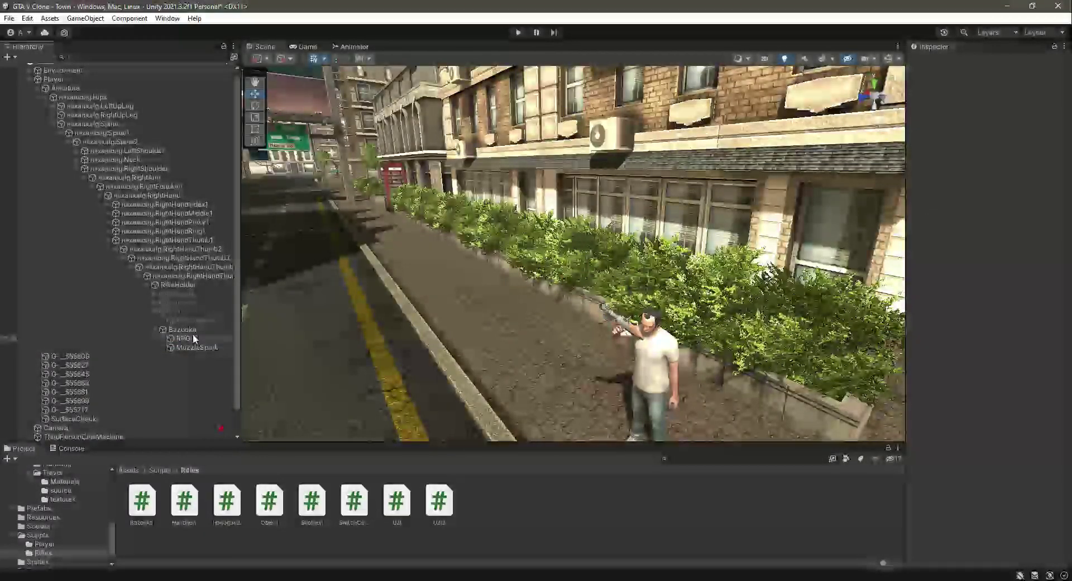
Place the Bazooka's MuzzleSpark at the open front end of the RPG-7 barrel and preview the effect.
left_click(196, 347)
scroll(618, 363, "up", 3)
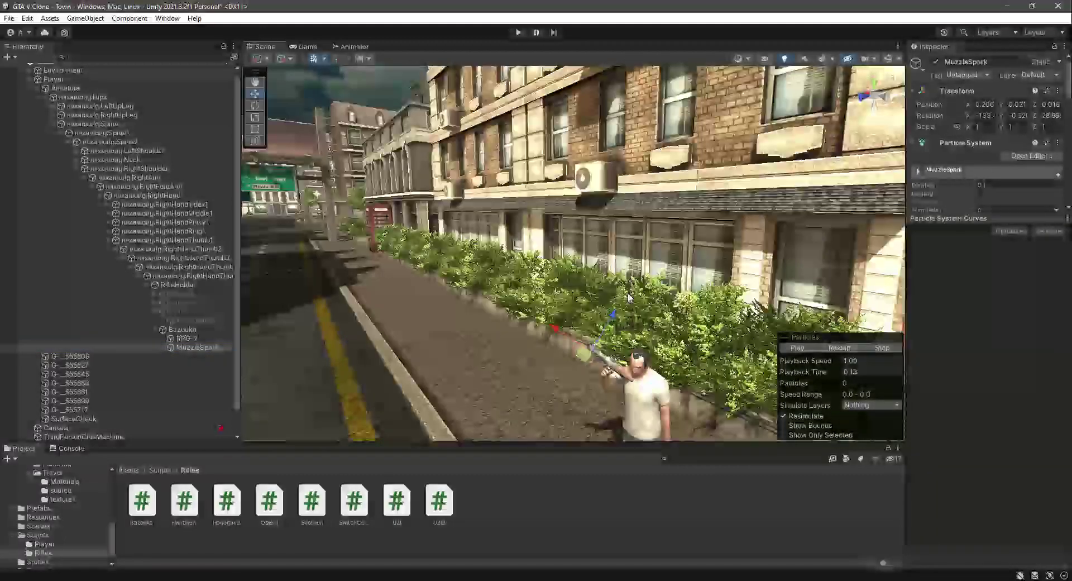
right_click_drag(635, 273, 597, 432)
scroll(589, 334, "up", 5)
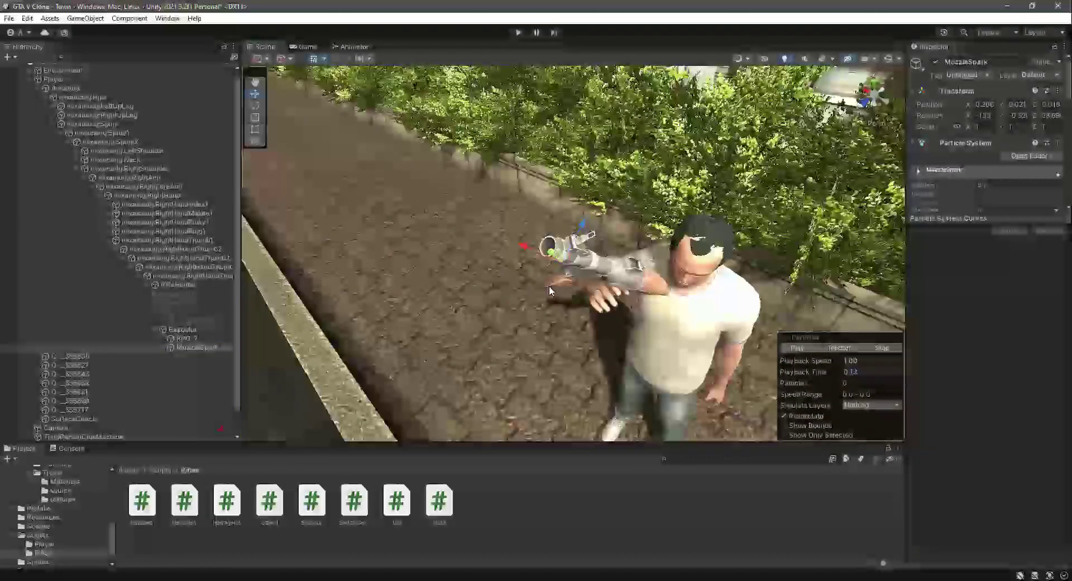
left_click_drag(551, 252, 544, 244)
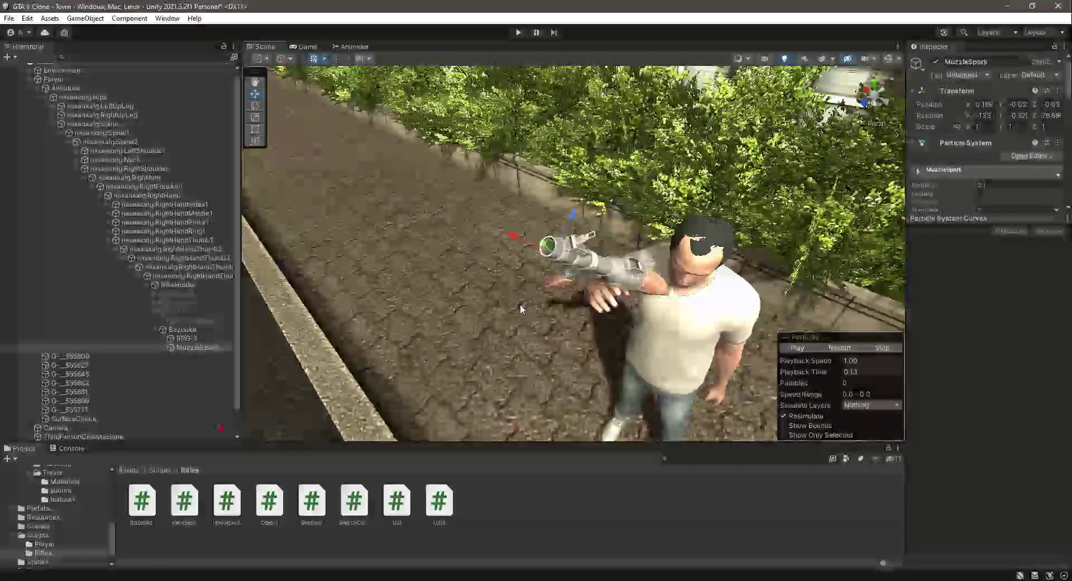
key("ctrl+z")
left_click_drag(531, 289, 687, 311, "alt")
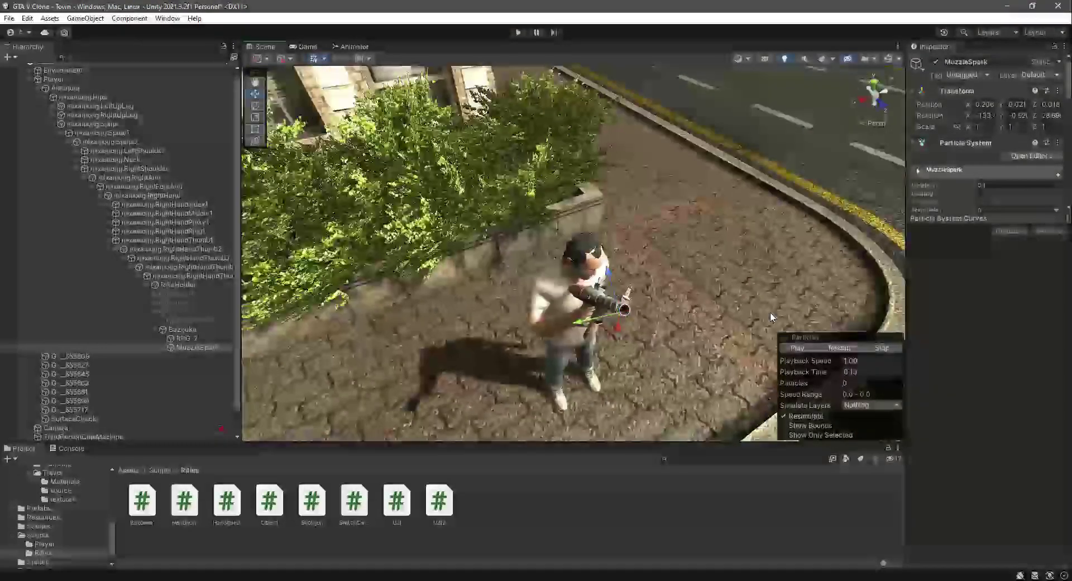
right_click_drag(621, 336, 688, 352)
scroll(688, 352, "up", 4)
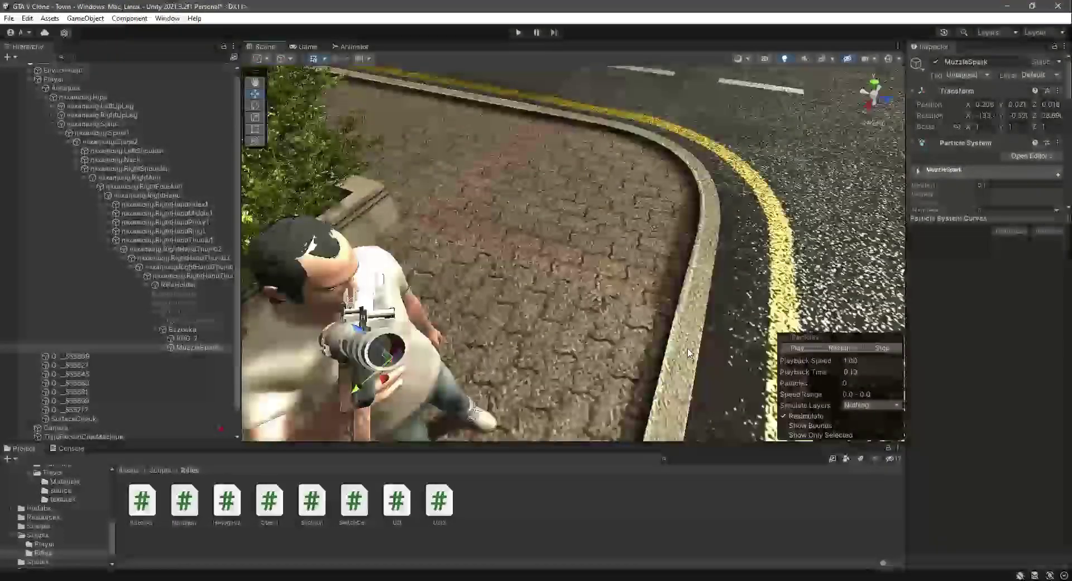
left_click_drag(688, 349, 980, 236, "alt")
left_click_drag(761, 282, 516, 277, "alt")
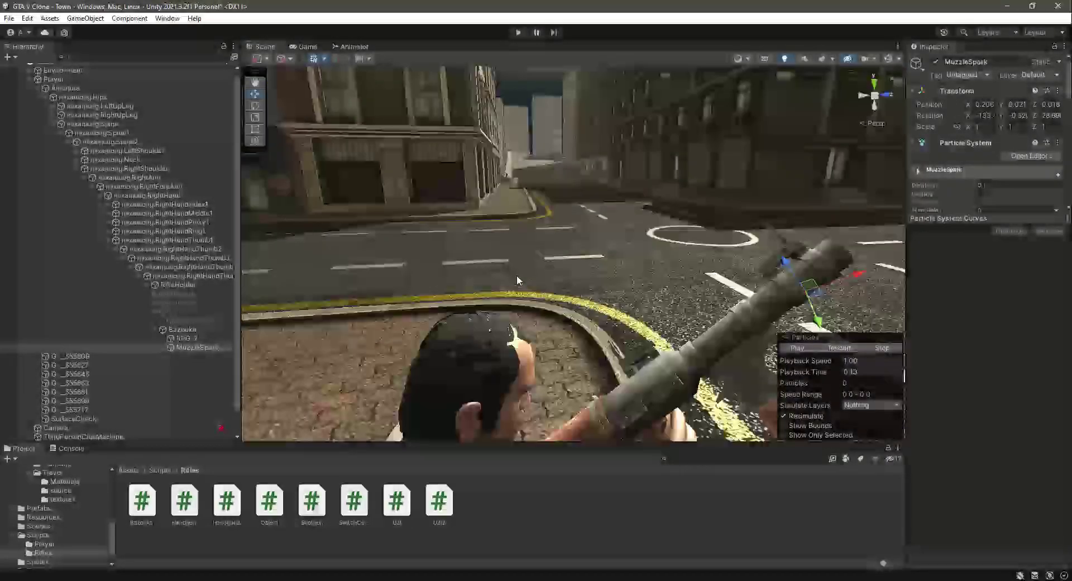
middle_click_drag(517, 276, 279, 275)
left_click_drag(595, 276, 609, 243)
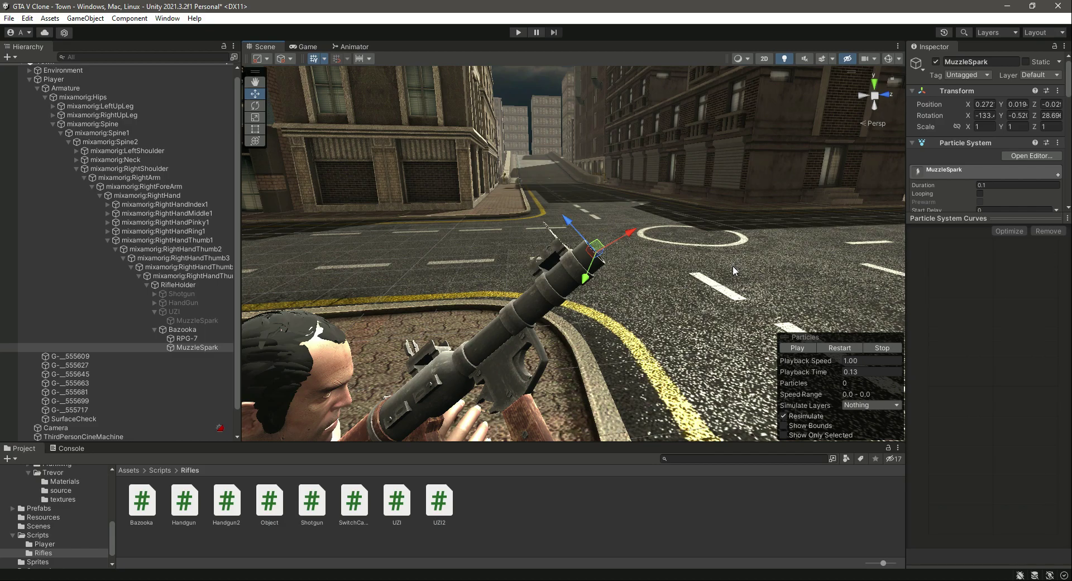
left_click(792, 347)
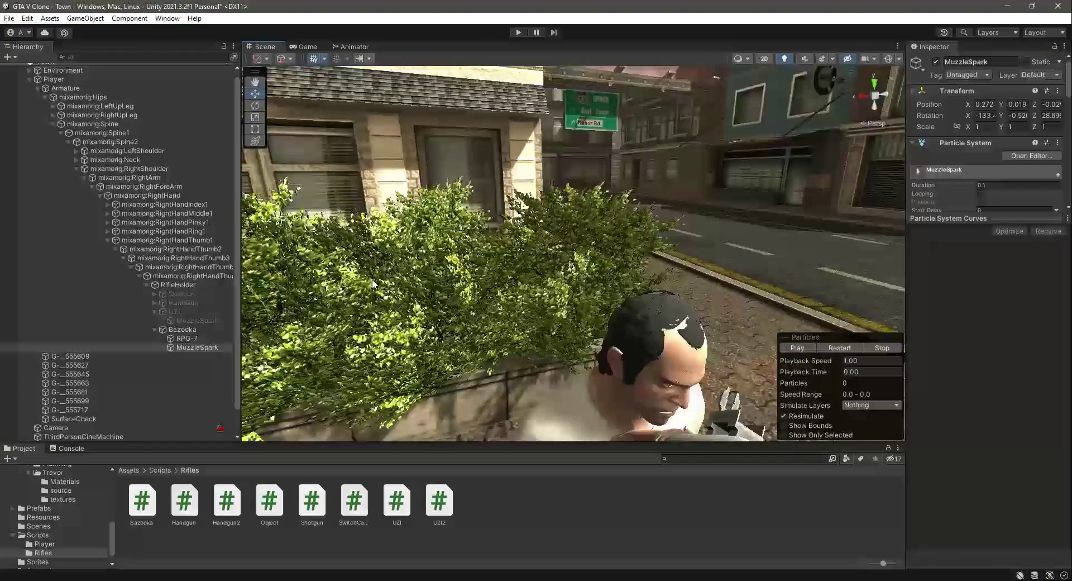
Fine-tune the MuzzleSpark's position at the barrel to about X 0.29 and Y 0.042, and preview the flash.
right_click_drag(372, 284, 405, 397)
scroll(407, 395, "down", 3)
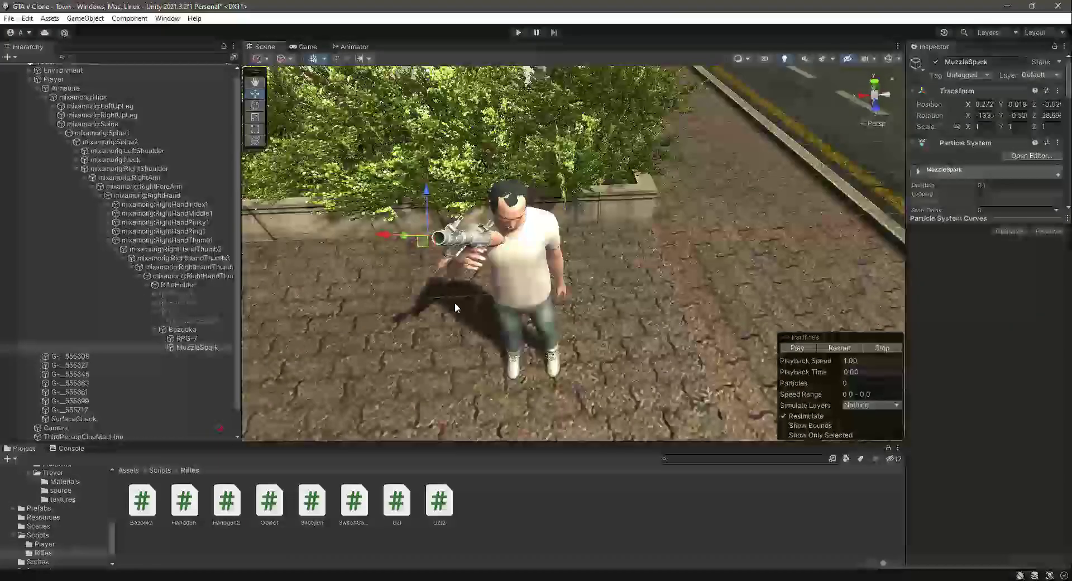
left_click_drag(398, 253, 463, 287, "alt")
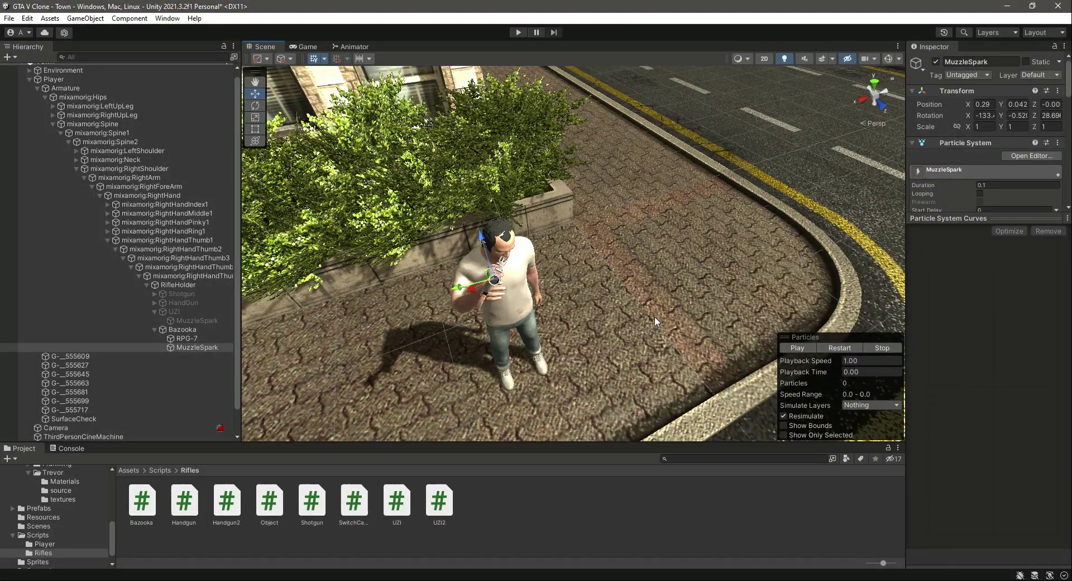
left_click(798, 347)
Assign the Bazooka's MuzzleSpark particle system to its script's Muzzle Spark reference and save the scene.
left_click(190, 347)
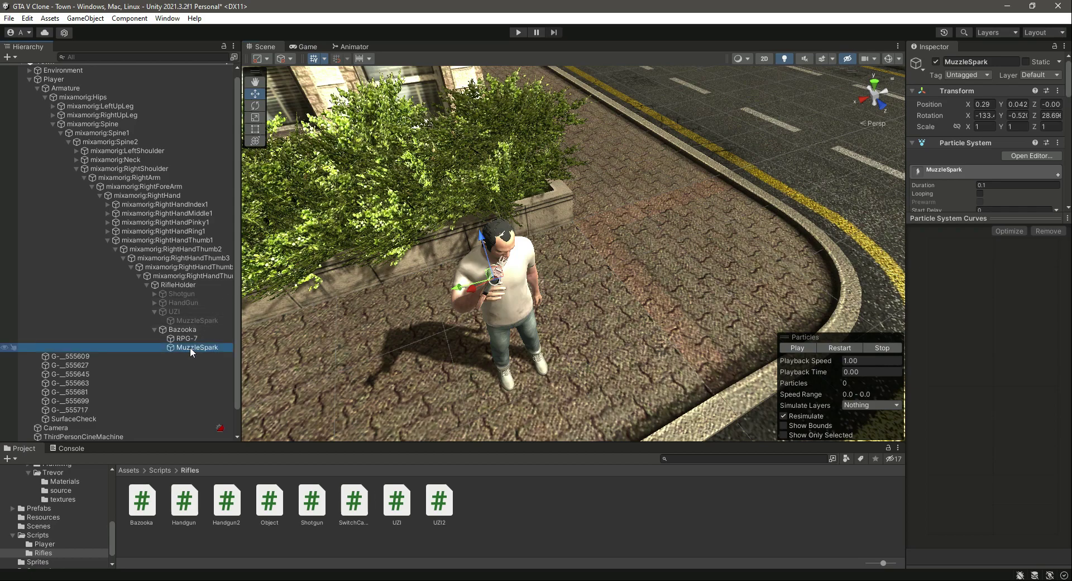
left_click(183, 329)
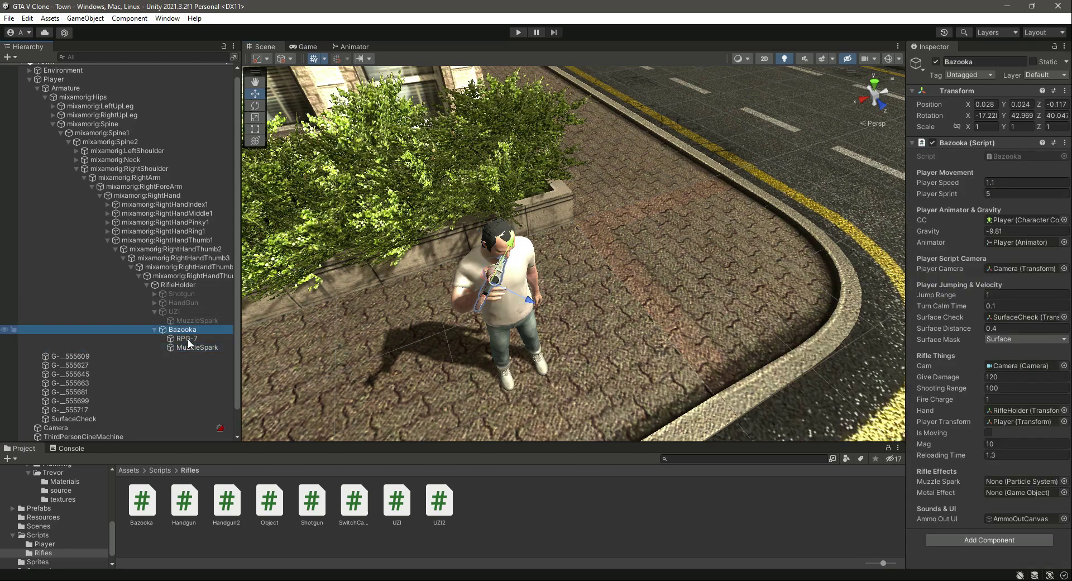
left_click_drag(192, 346, 1024, 482)
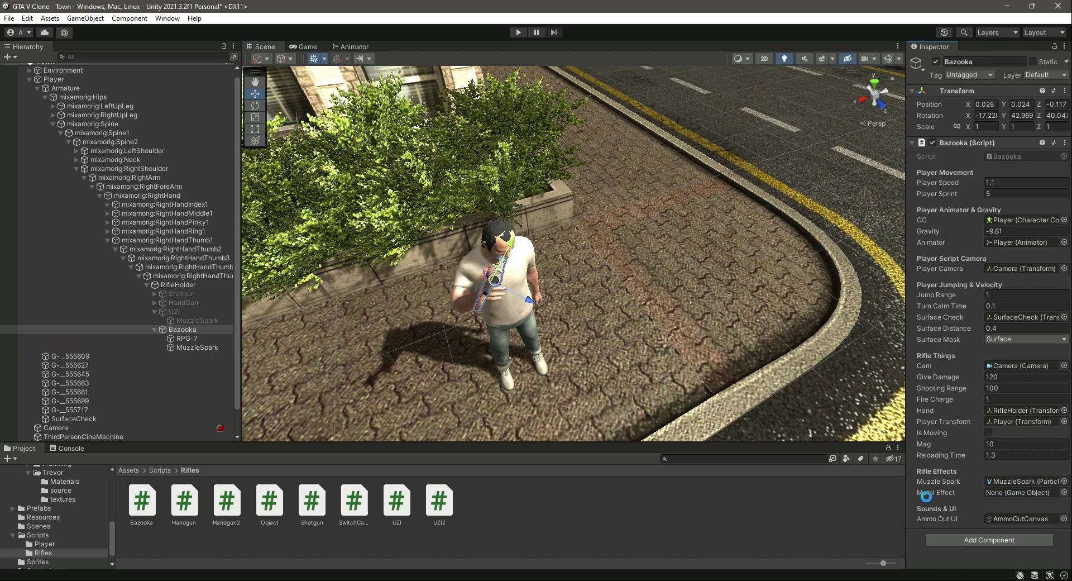
key("ctrl+s")
Open the Explosions folder inside JMO Assets > WarFX > _Effects in the project assets.
scroll(56, 514, "up", 4)
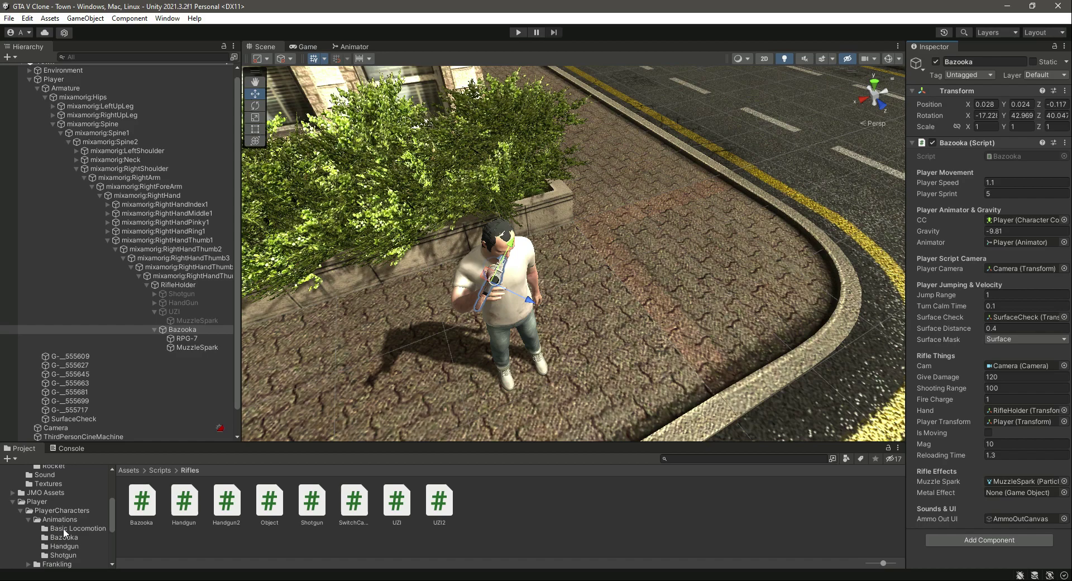
scroll(61, 528, "up", 3)
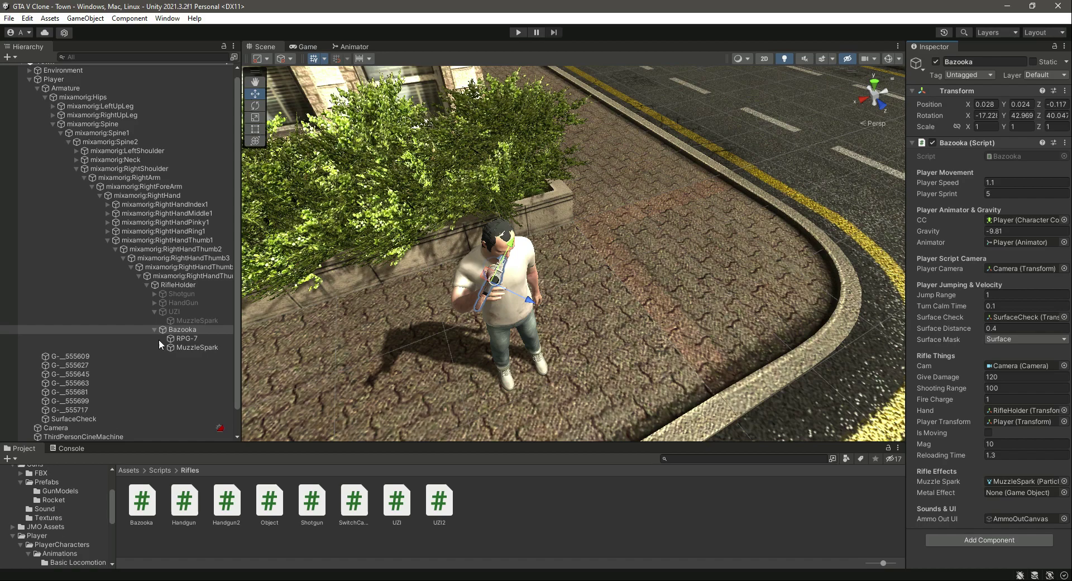
left_click(54, 525)
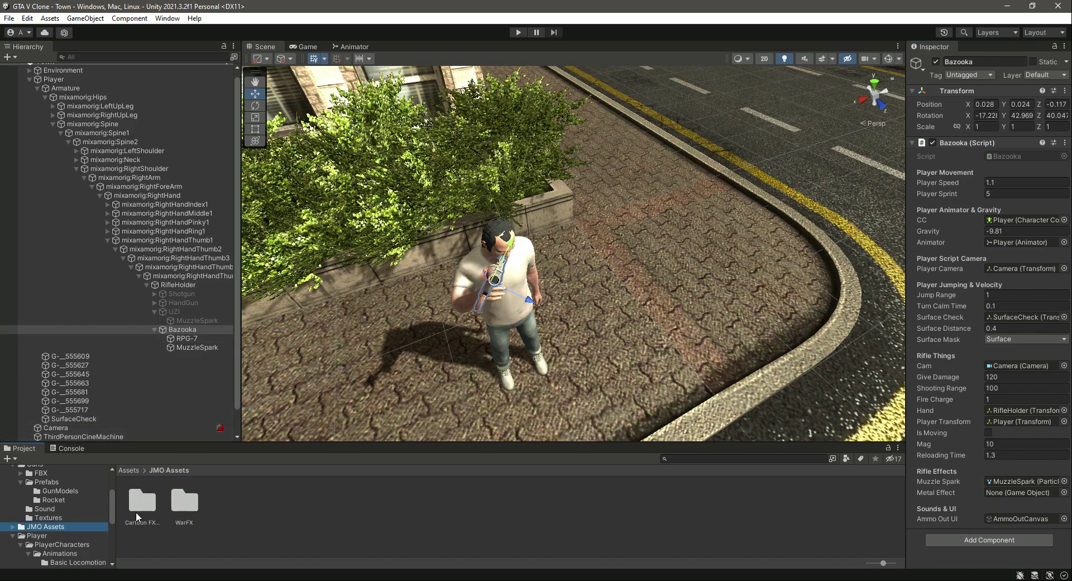
double_click(171, 508)
double_click(148, 503)
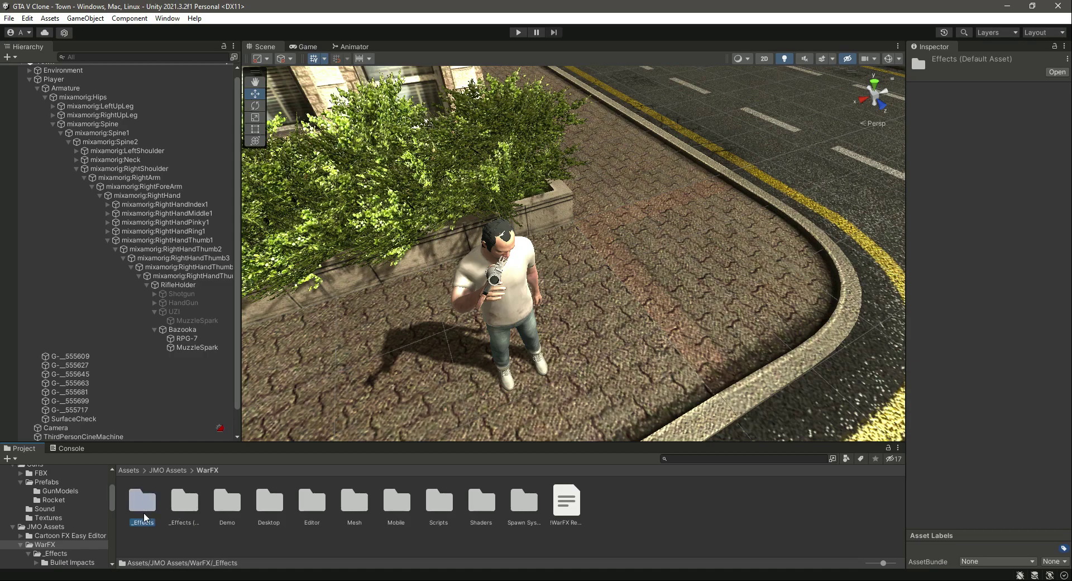
left_click(171, 505)
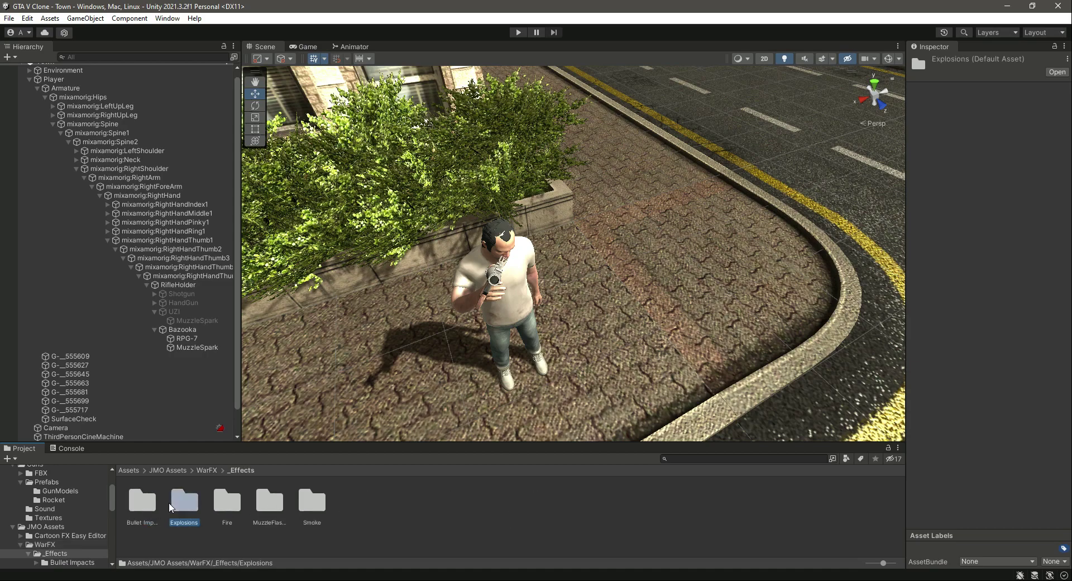
double_click(197, 502)
Preview the WFX explosion prefabs in the Explosions folder one after another to find a suitable Bazooka hit effect.
double_click(416, 500)
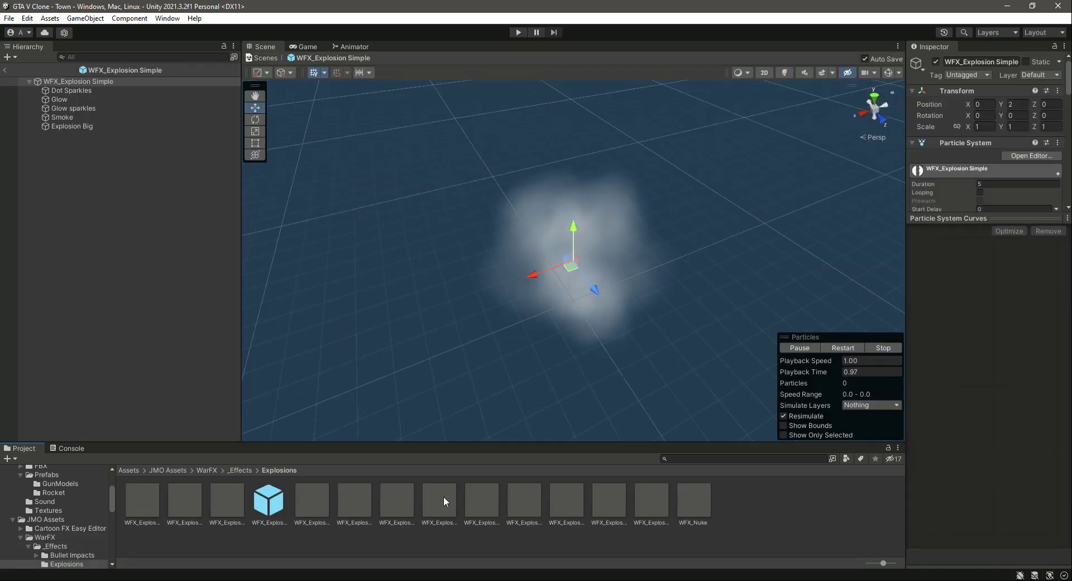
double_click(316, 504)
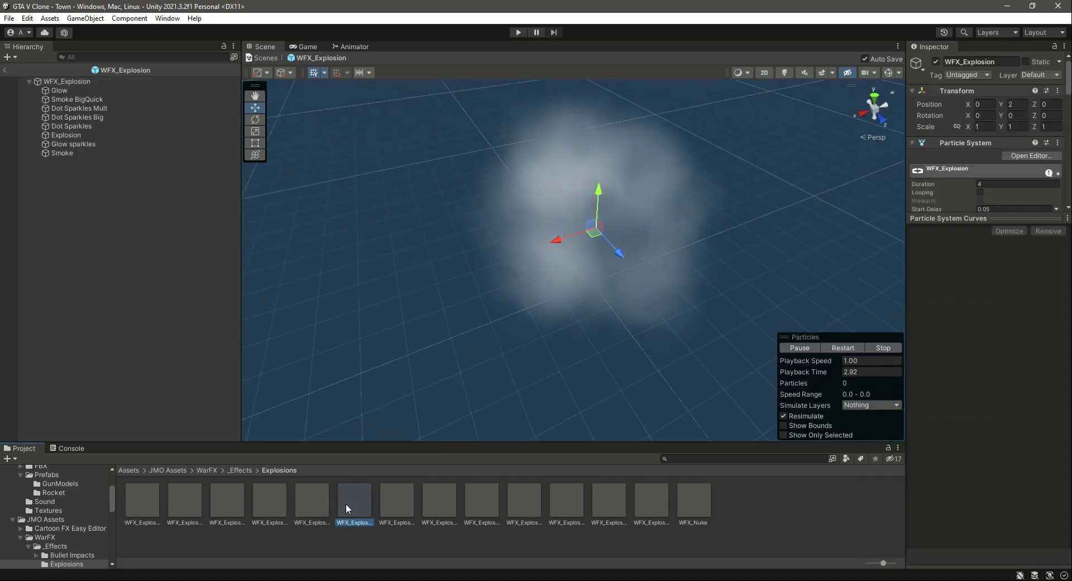
double_click(478, 510)
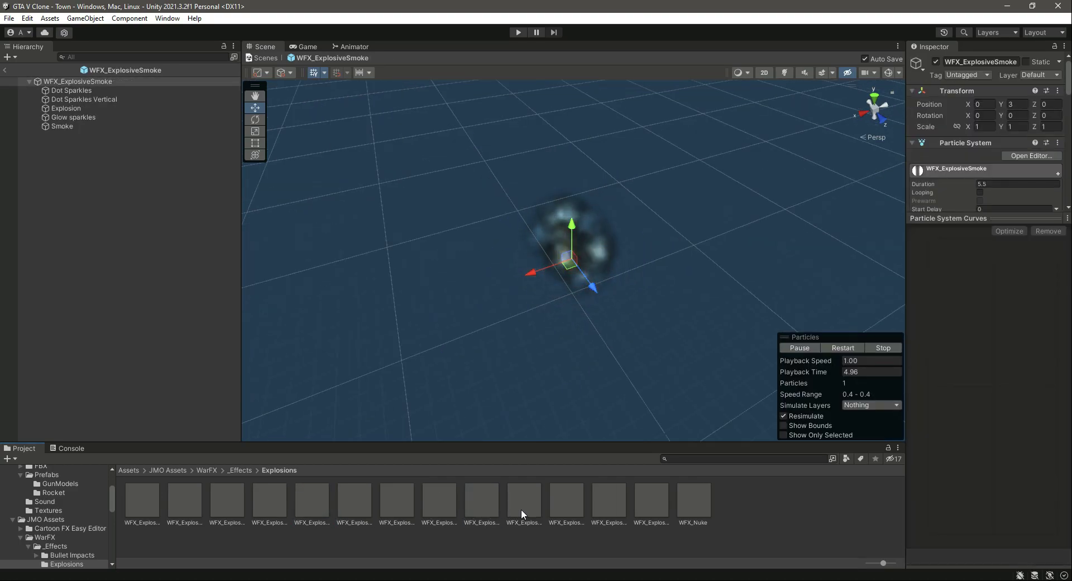
double_click(565, 504)
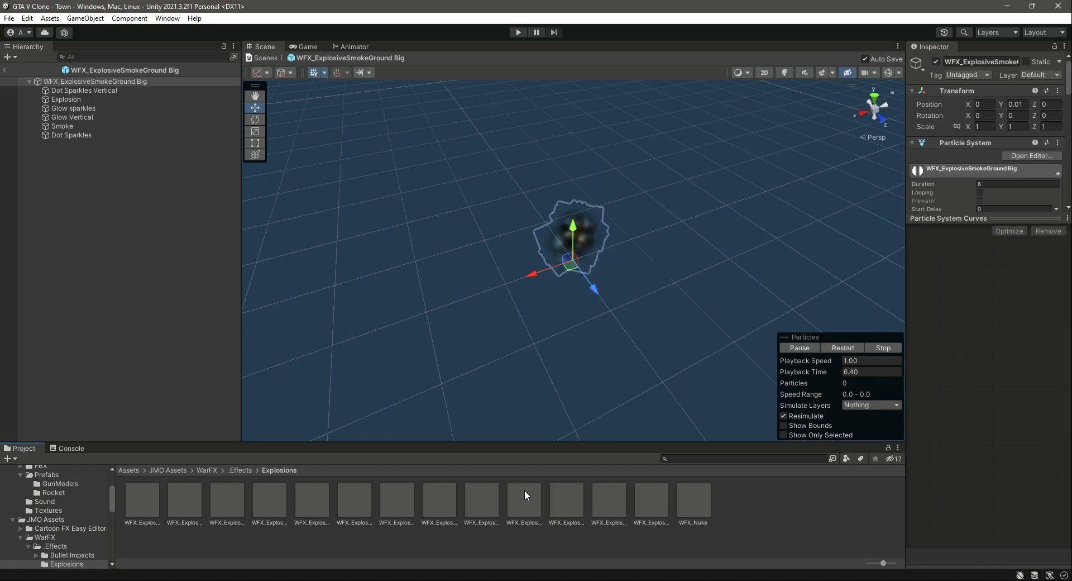
double_click(523, 490)
double_click(563, 498)
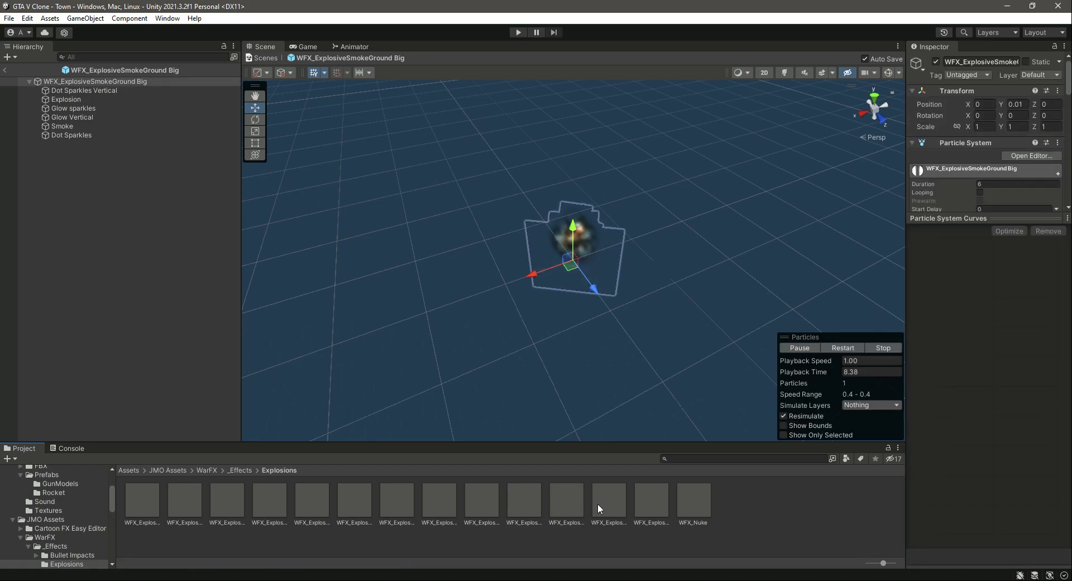
double_click(438, 496)
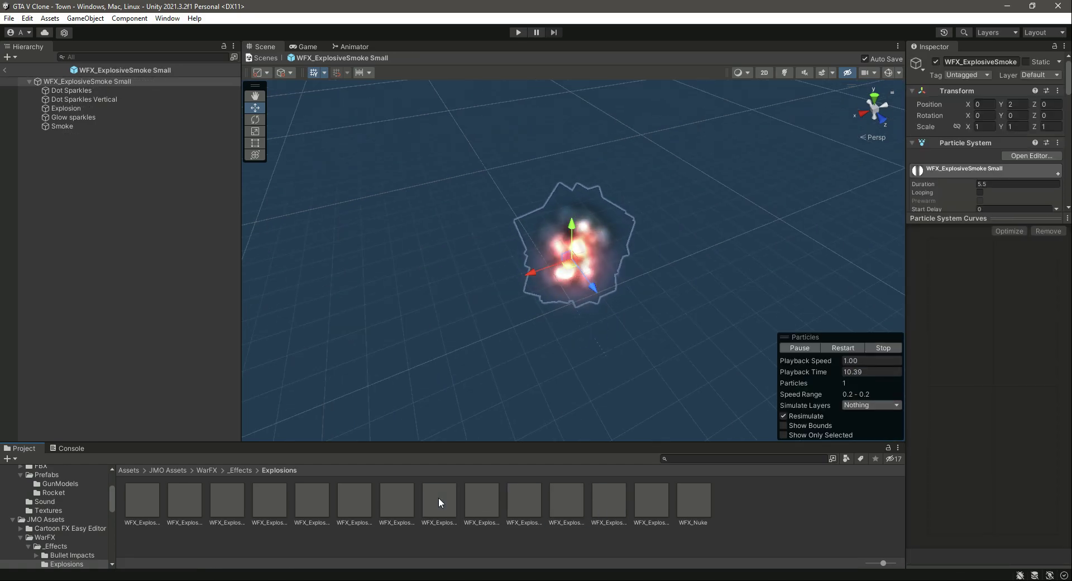
double_click(391, 501)
double_click(340, 500)
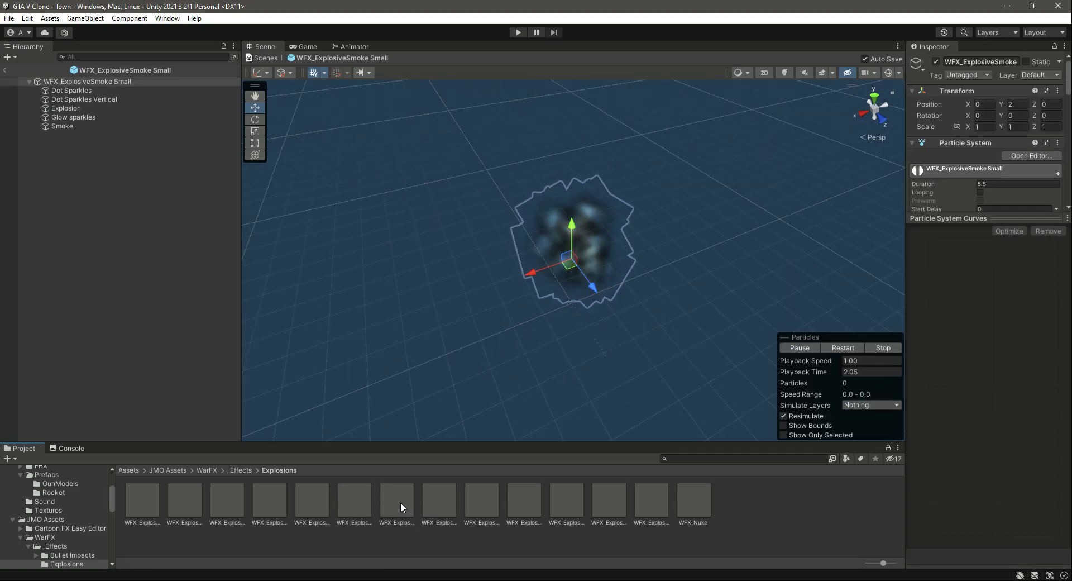
double_click(400, 502)
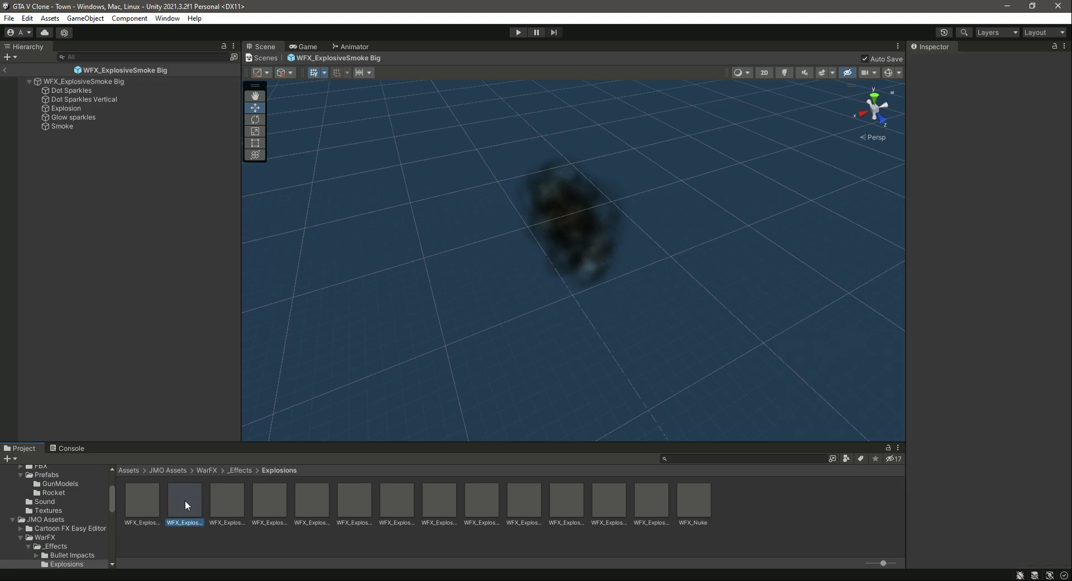
double_click(185, 500)
double_click(266, 504)
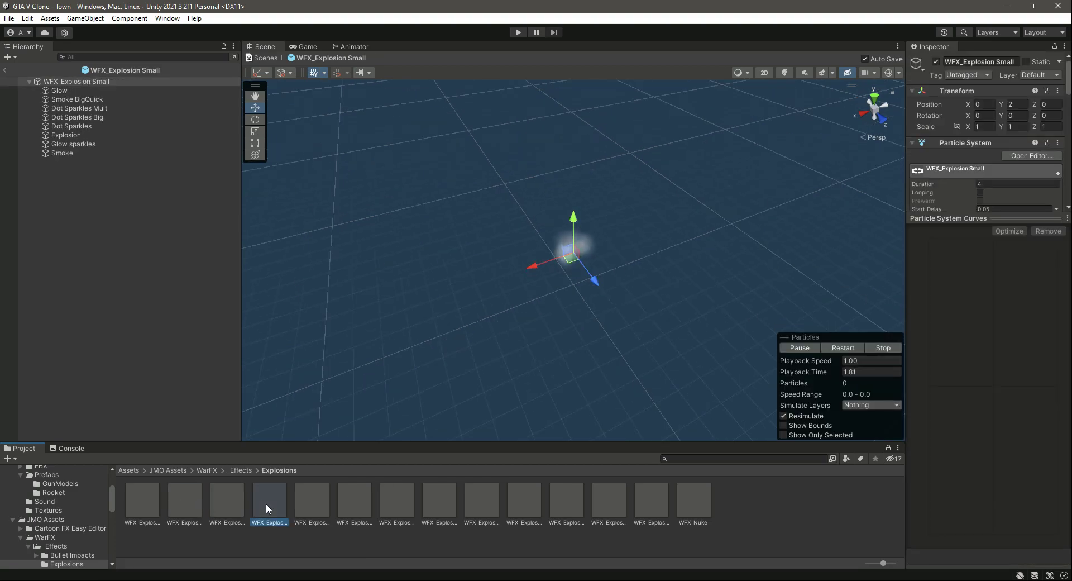
Compare the WFX_ExplosiveSmoke Big Alt, Small and Big prefabs by previewing each effect.
left_click(326, 504)
double_click(347, 505)
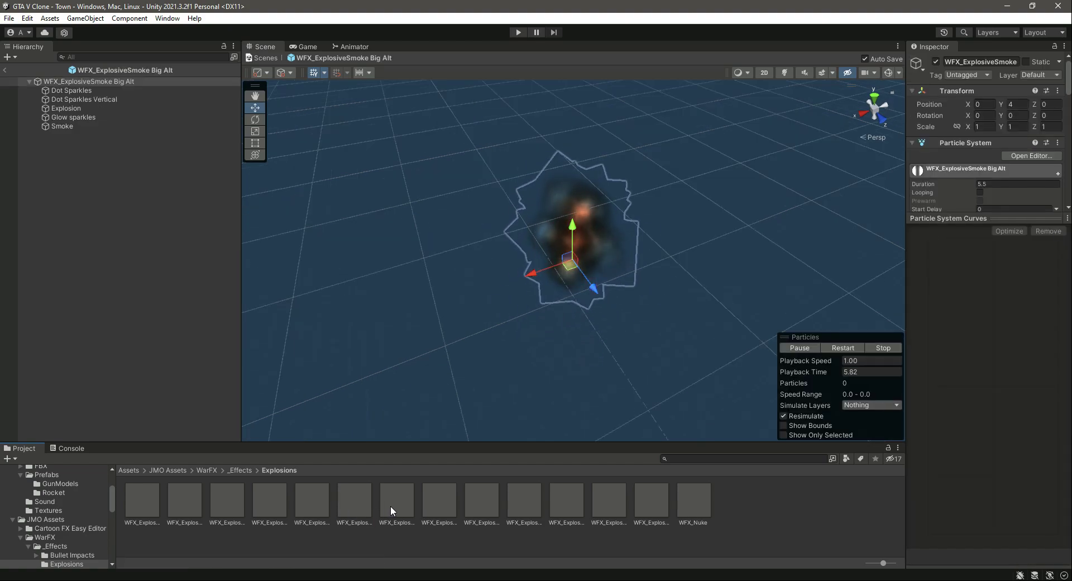
double_click(398, 505)
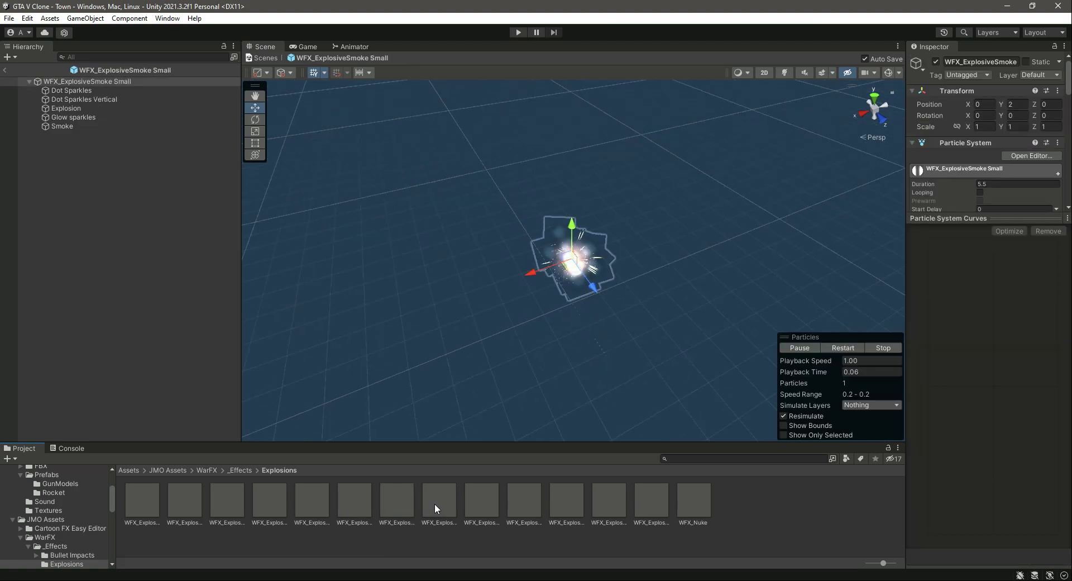
double_click(408, 510)
left_click(466, 502)
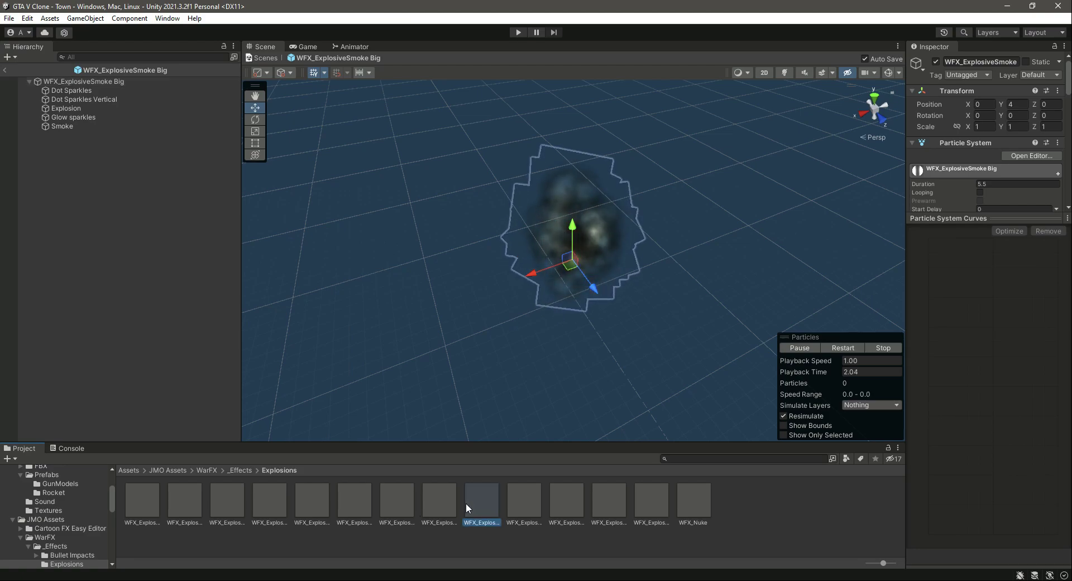
double_click(466, 504)
double_click(447, 505)
left_click(395, 505)
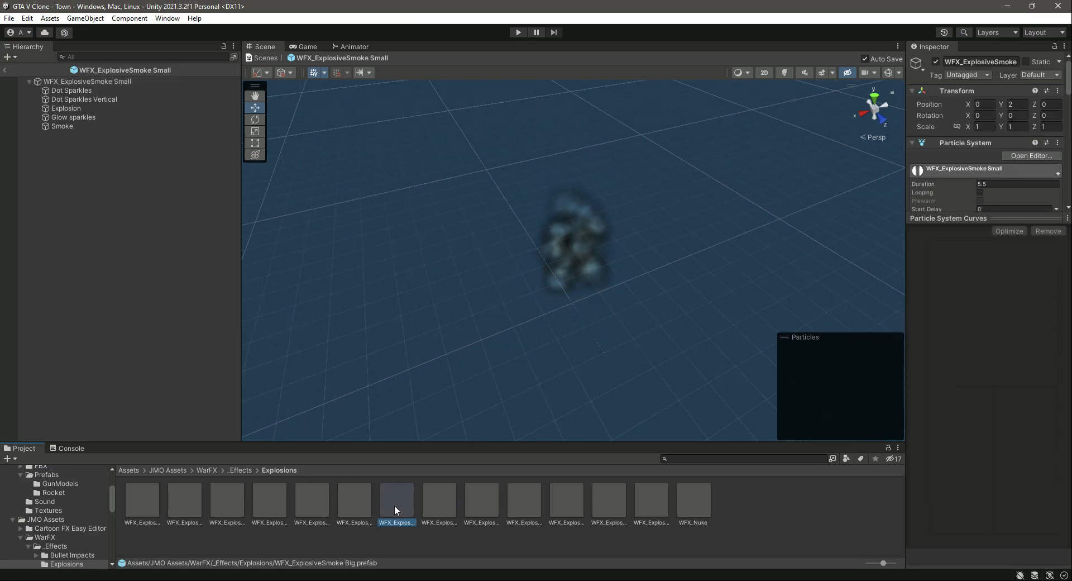
left_click(398, 506)
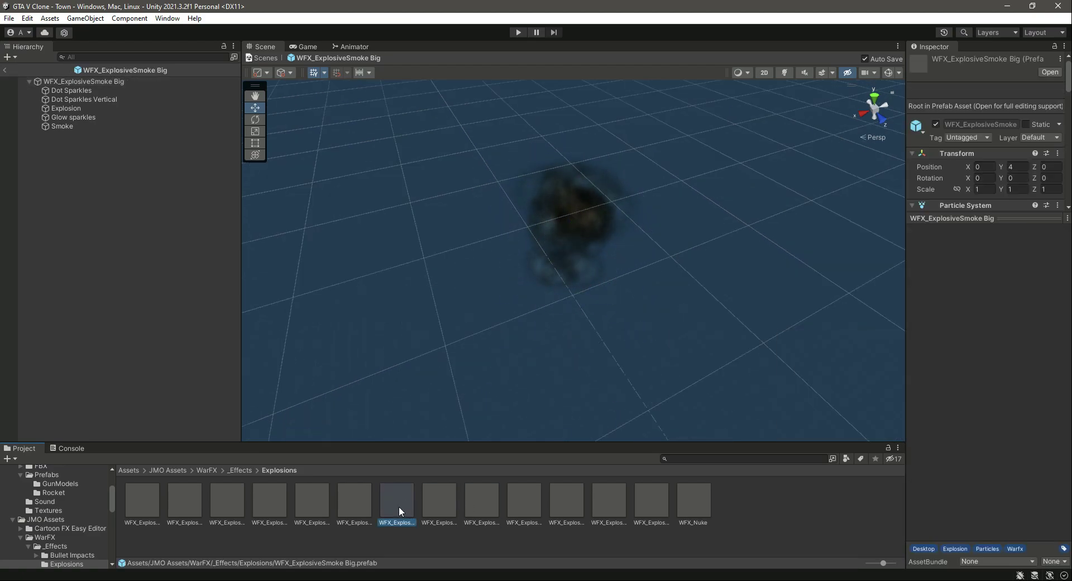
Return to the Town scene and assign the WFX_ExplosiveSmoke Big prefab to the Bazooka script's Metal Effect reference.
left_click(4, 69)
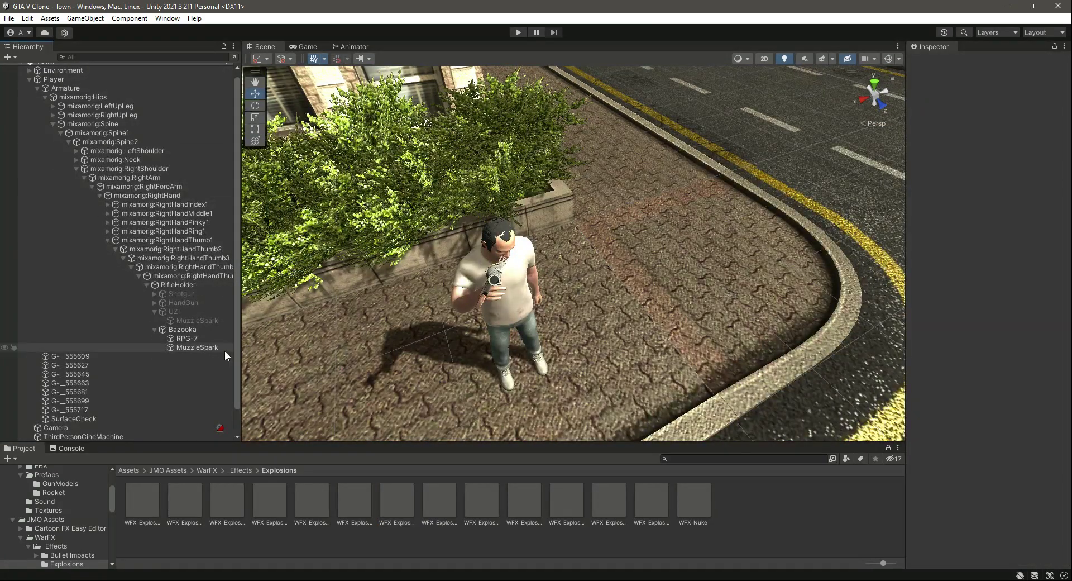
left_click(193, 332)
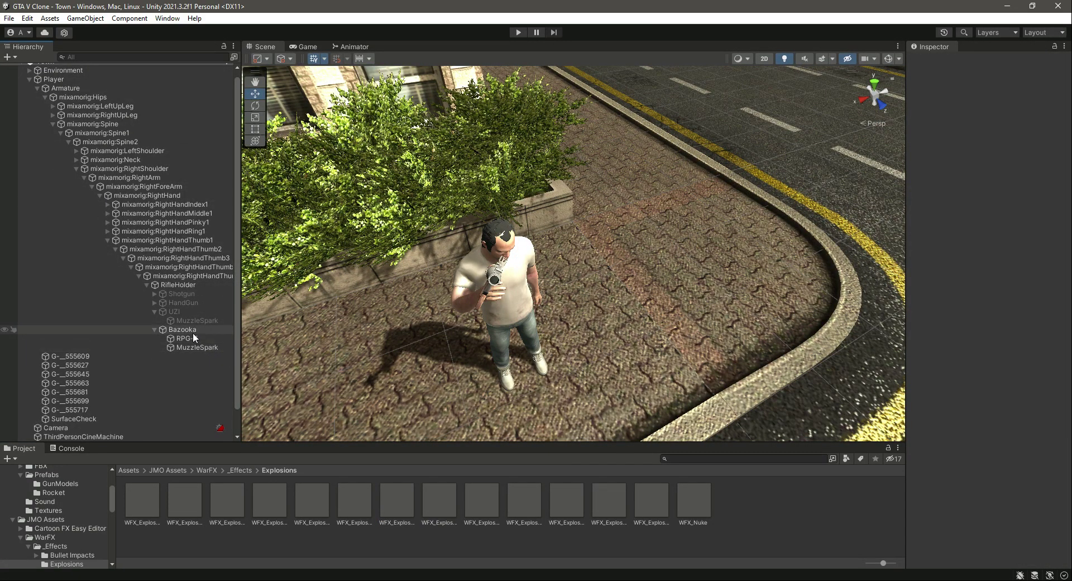
left_click_drag(391, 503, 1027, 497)
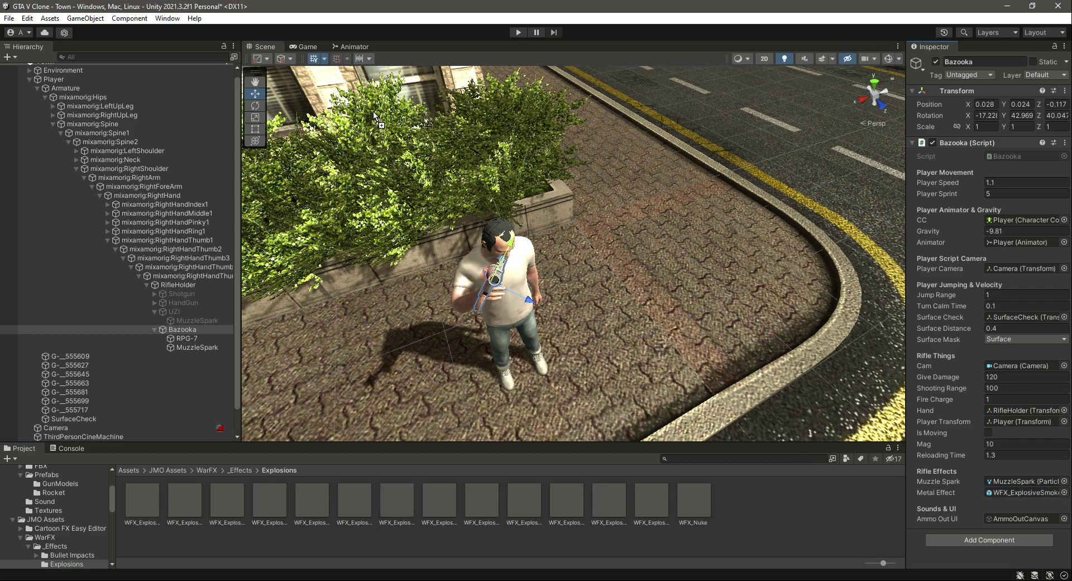
Play-test the scene by walking the player along the street, aiming and firing the Bazooka, and stop play mode.
left_click(518, 33)
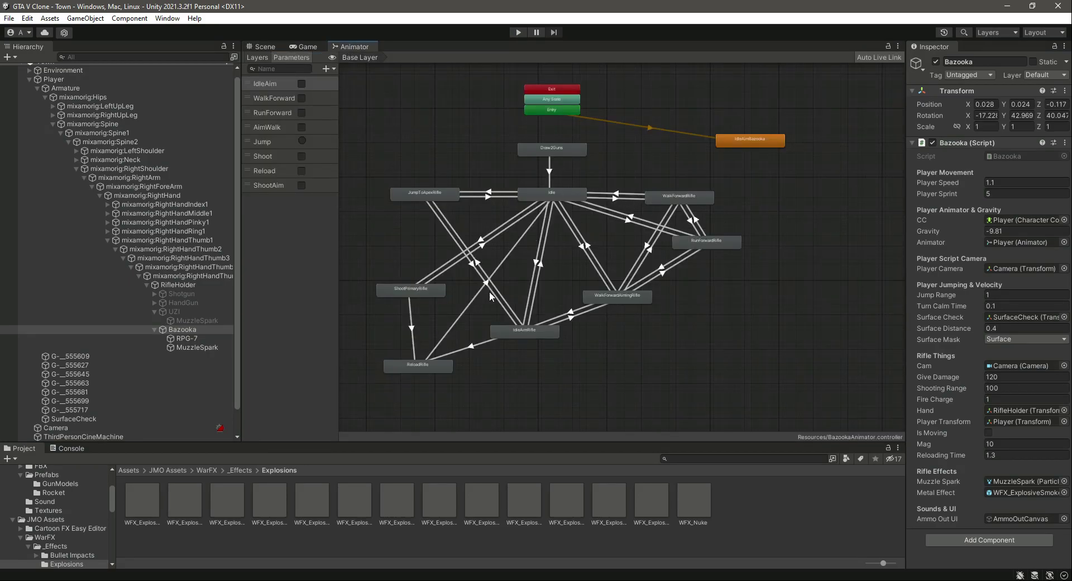
left_click(264, 47)
left_click(519, 33)
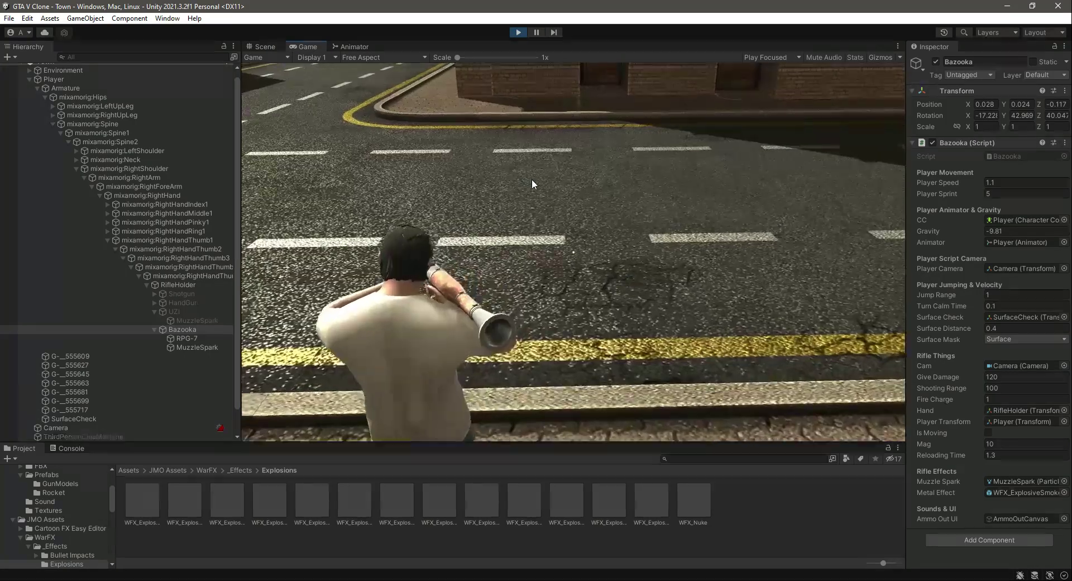
key("w")
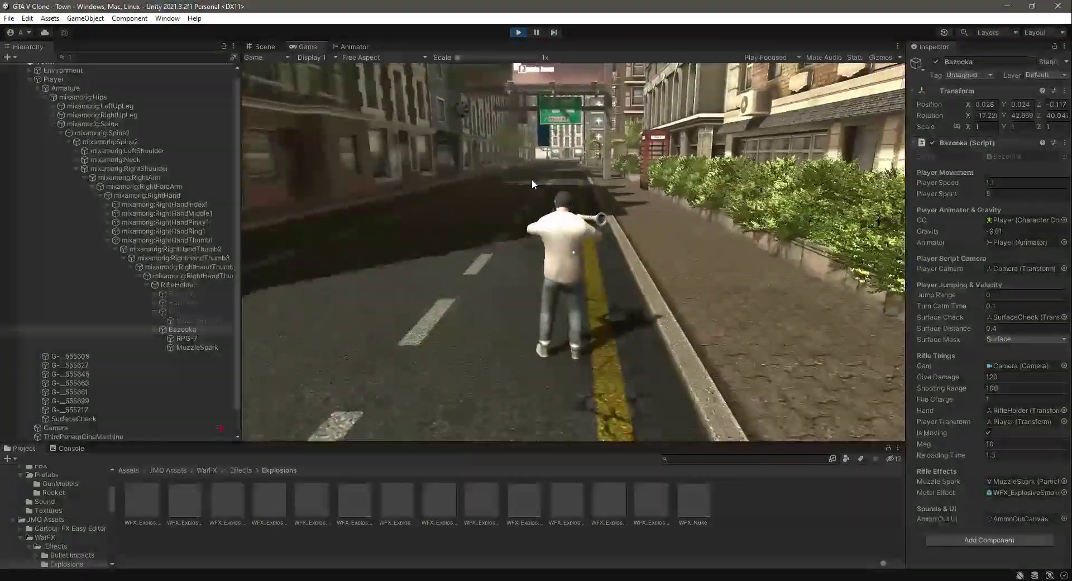
key("w")
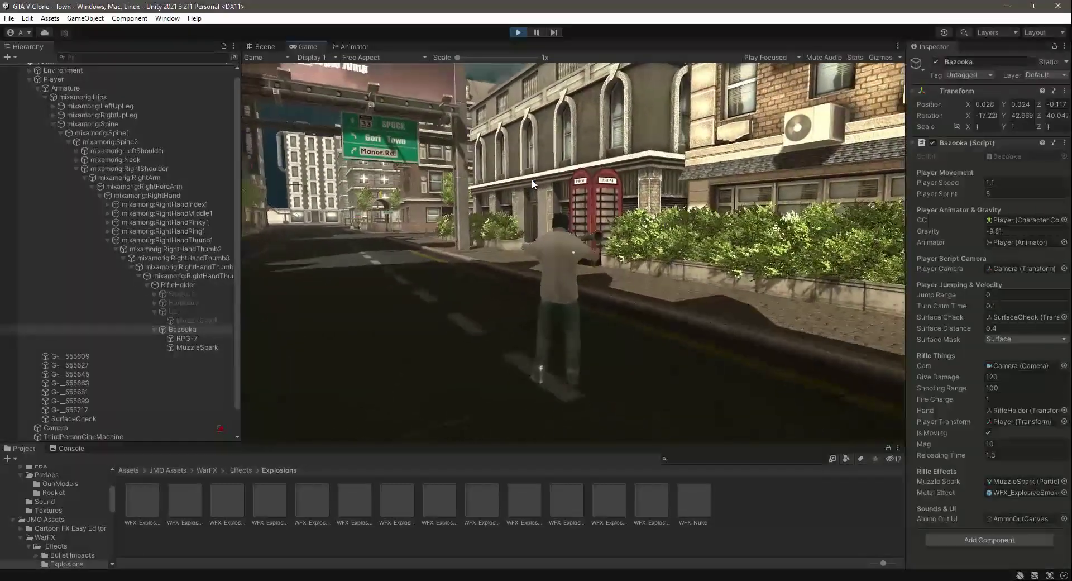
right_click(532, 179)
right_click(532, 179)
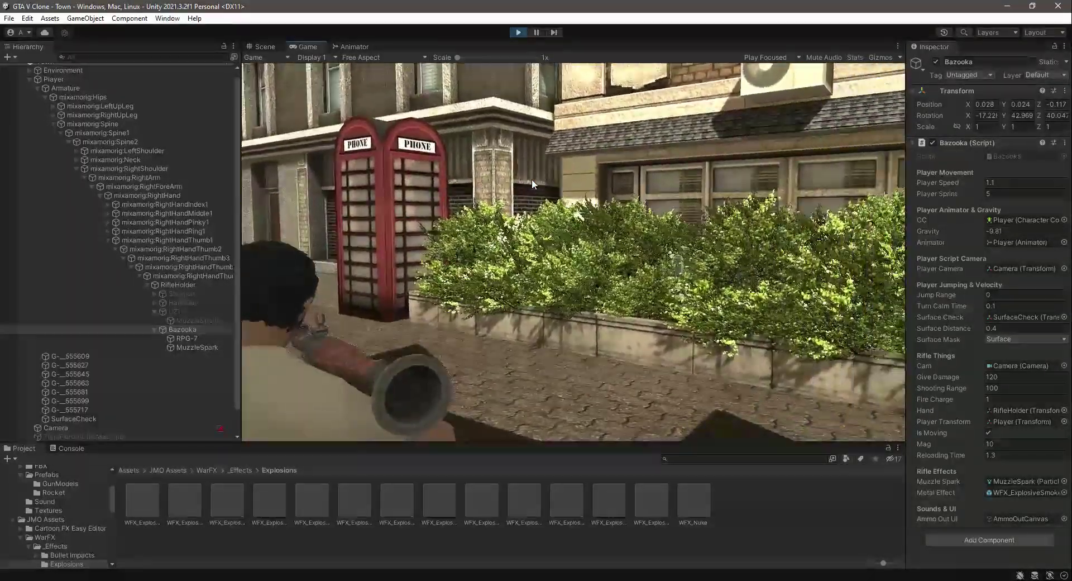
key("w")
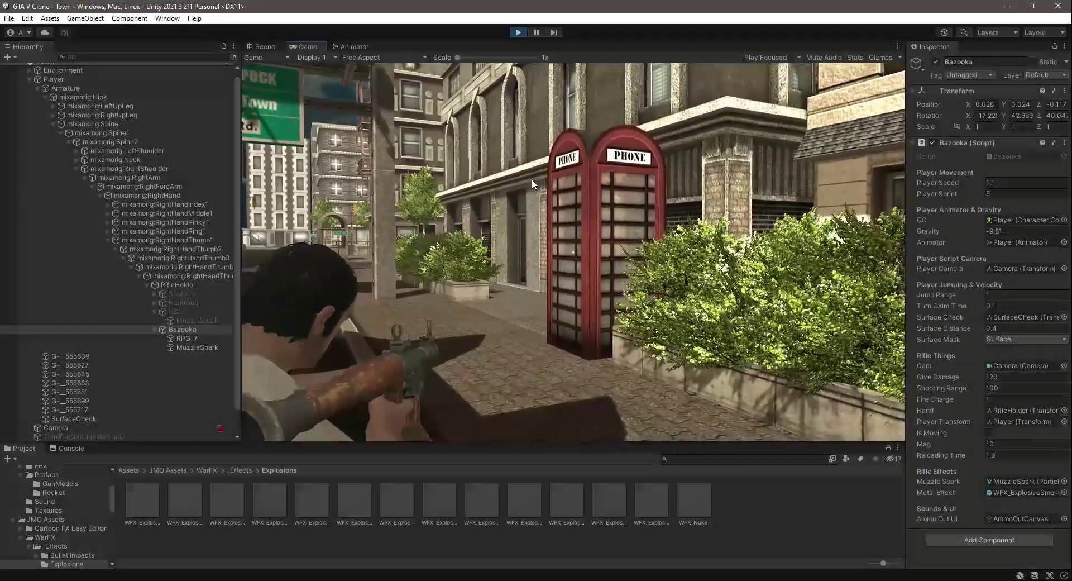
key("Escape")
left_click(573, 252)
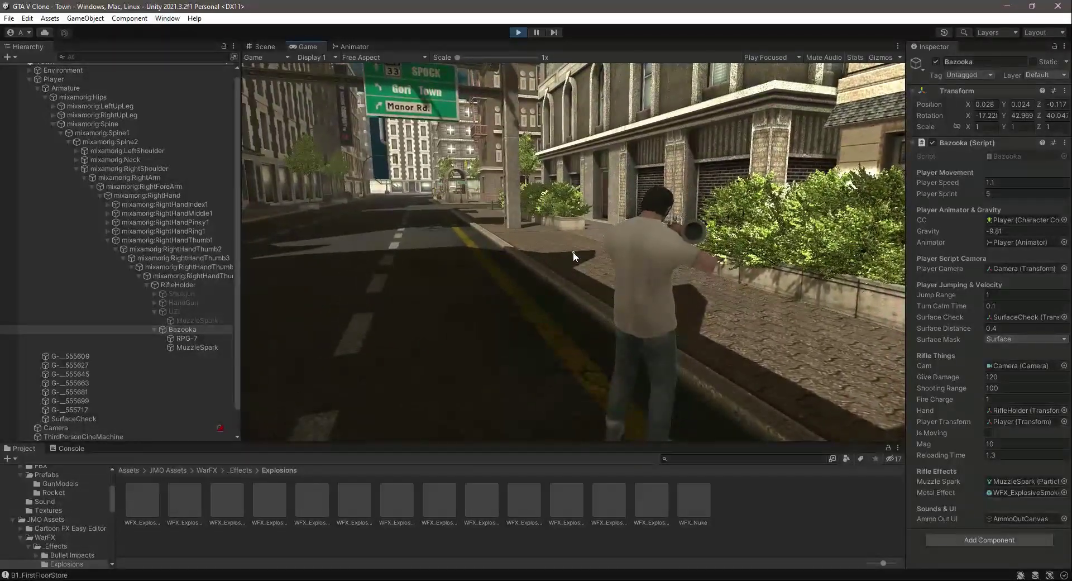
key("Escape")
left_click(516, 32)
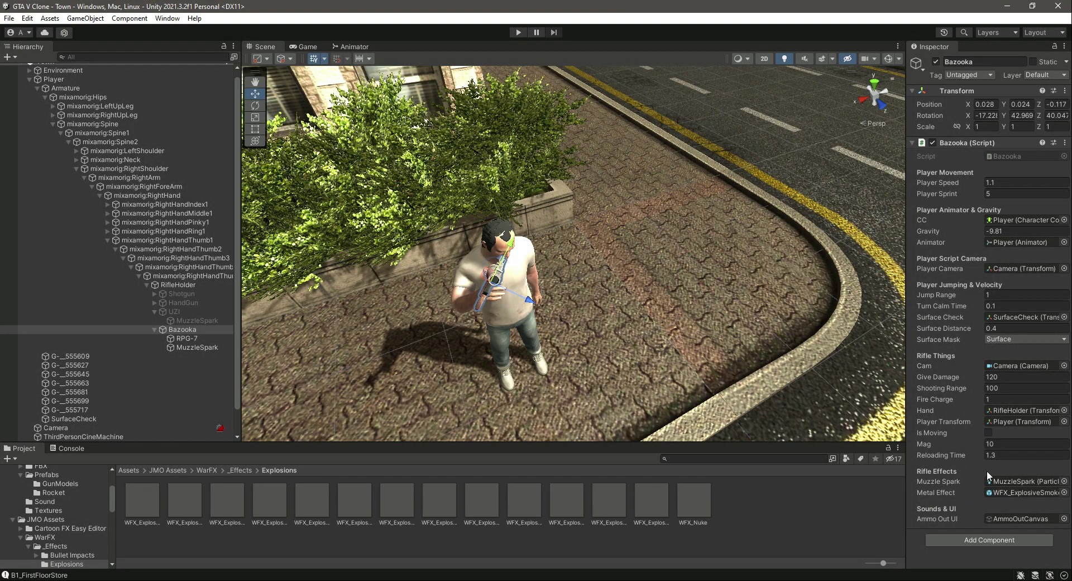
Switch to Visual Studio Code, change all occurrences of metalEffect in Bazooka.cs to hitEffetc, and save the script.
key("alt+Tab")
left_click(303, 281)
scroll(304, 281, "up", 17)
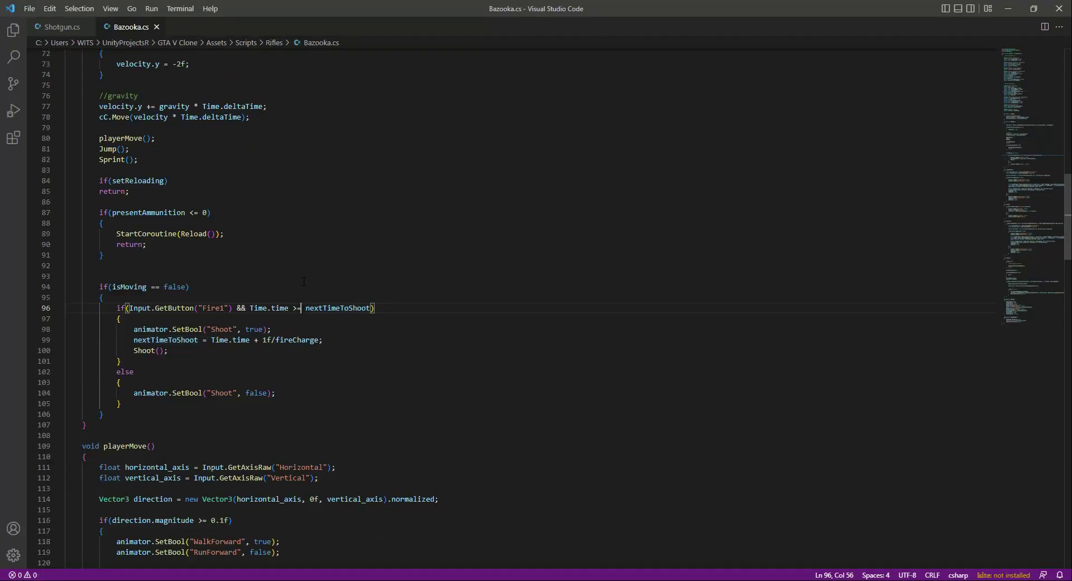
double_click(207, 298)
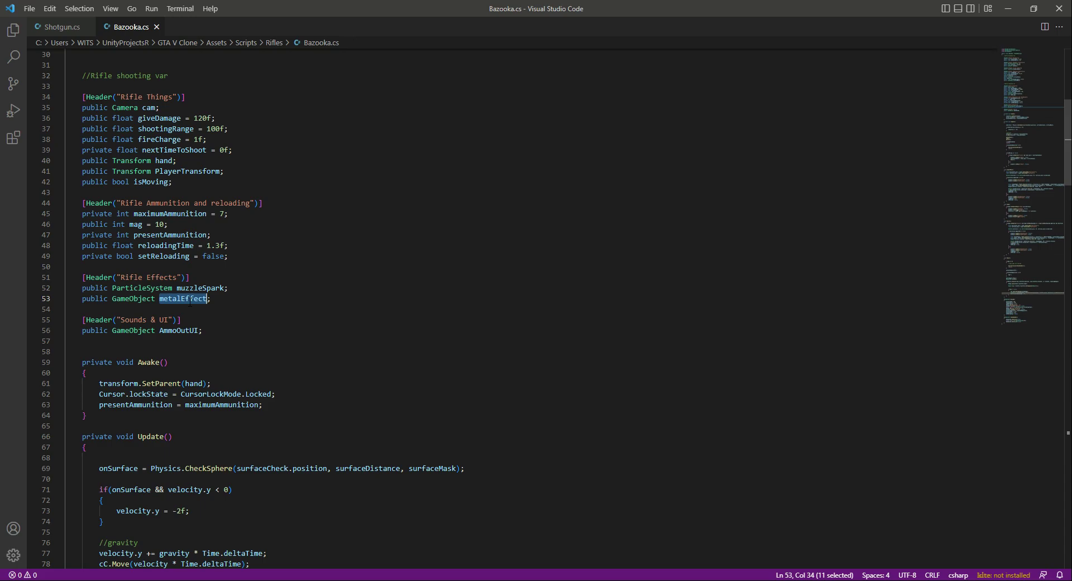
right_click(190, 301)
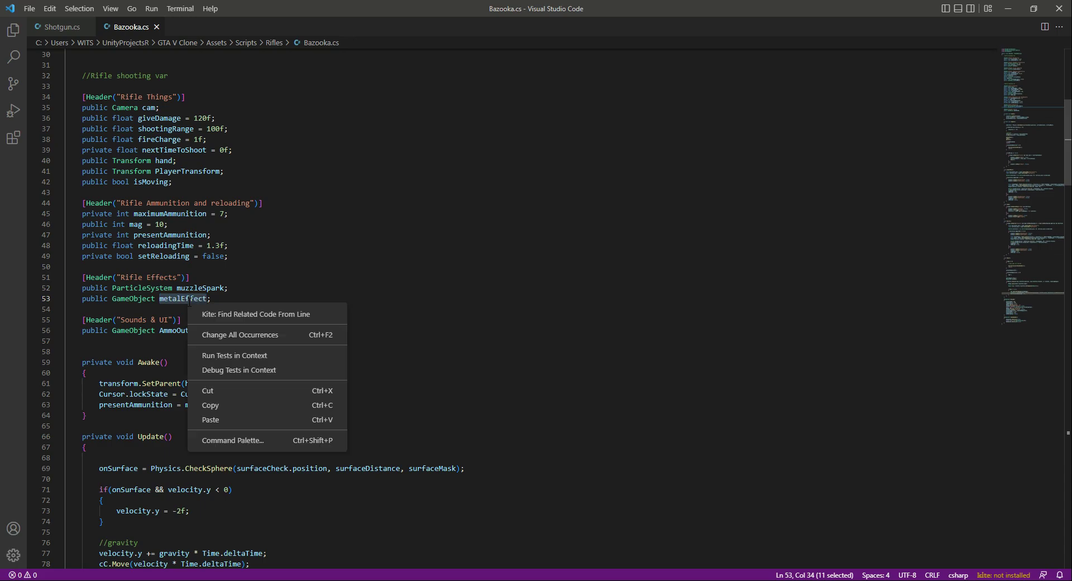
left_click(286, 334)
mouse_move(1021, 117)
left_mouse_down()
mouse_move(1010, 307)
mouse_move(1008, 119)
left_mouse_up()
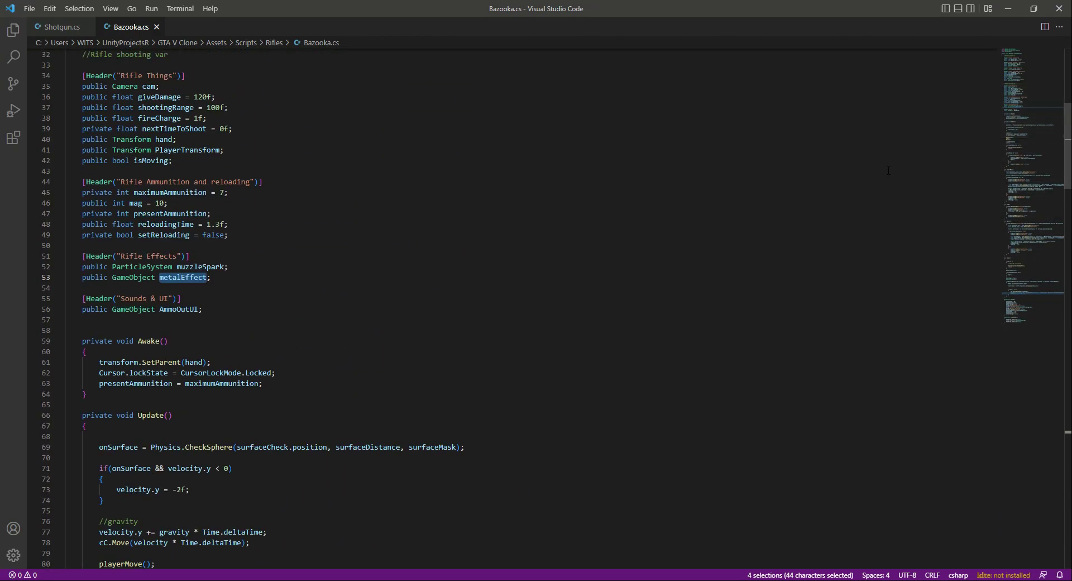
type("hitEffet")
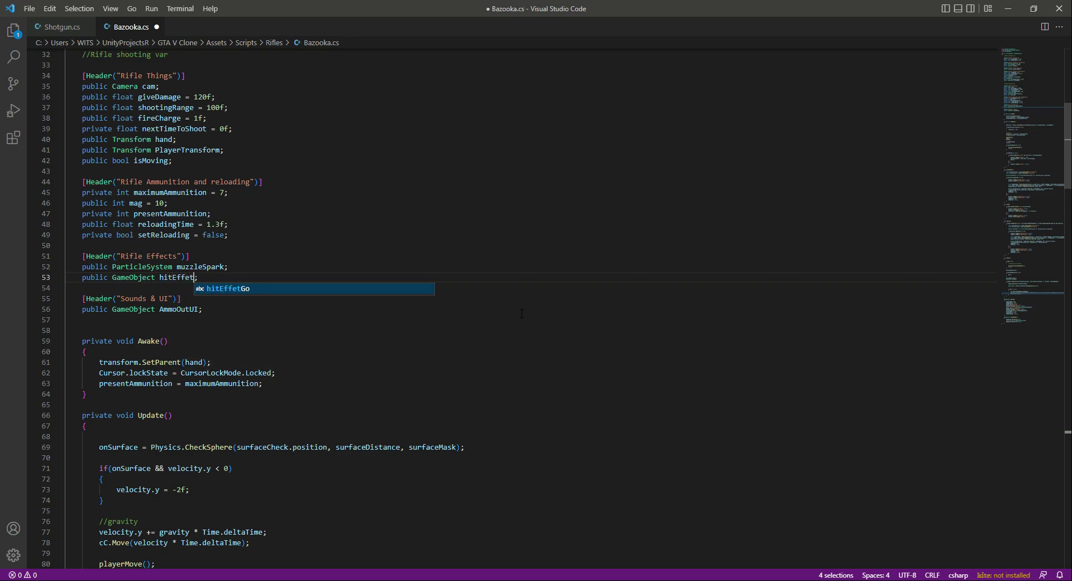
type("c")
key("ctrl+s")
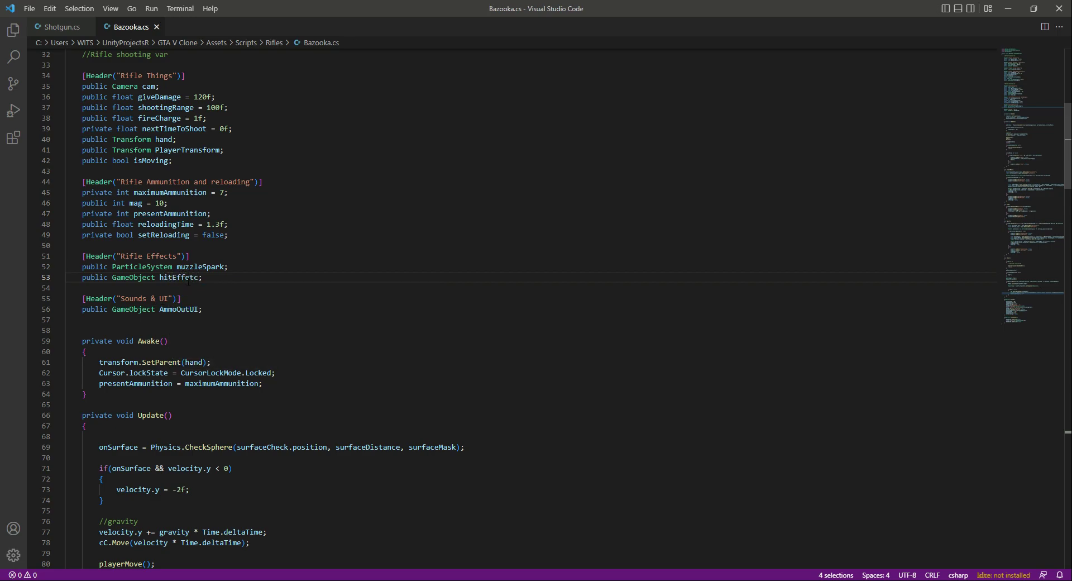
Correct the spelling of all hitEffetc occurrences in Bazooka.cs to hitEffect.
double_click(188, 280)
right_click(188, 281)
left_click(213, 314)
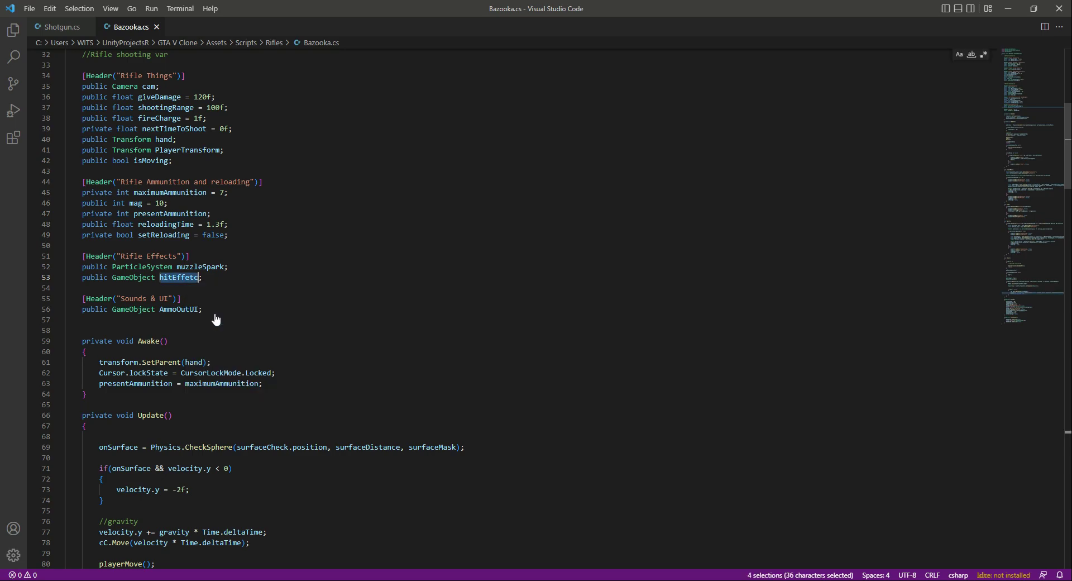
key("Down")
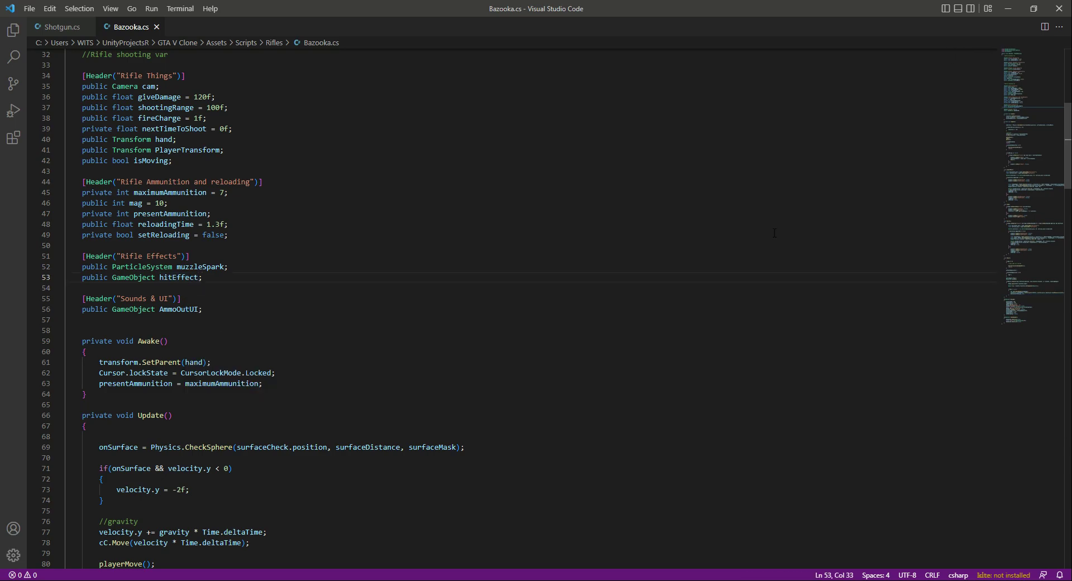
Review the Shoot method's hit effect code in Bazooka.cs, then switch to Unity and assign the WFX_ExplosiveSmoke prefab to the Bazooka's Hit Effect.
left_click_drag(1030, 119, 1033, 286)
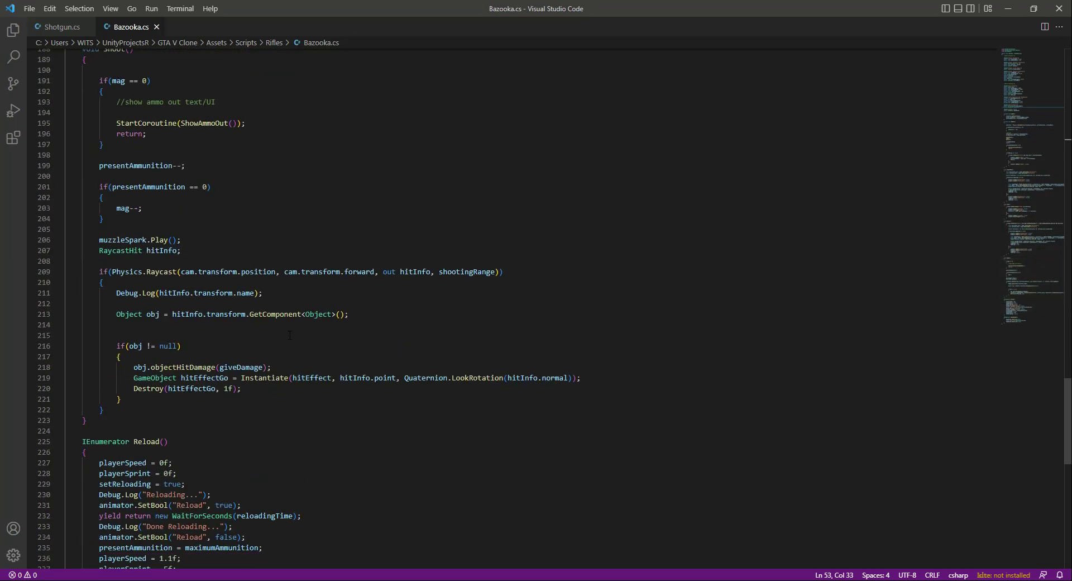
left_click(261, 387)
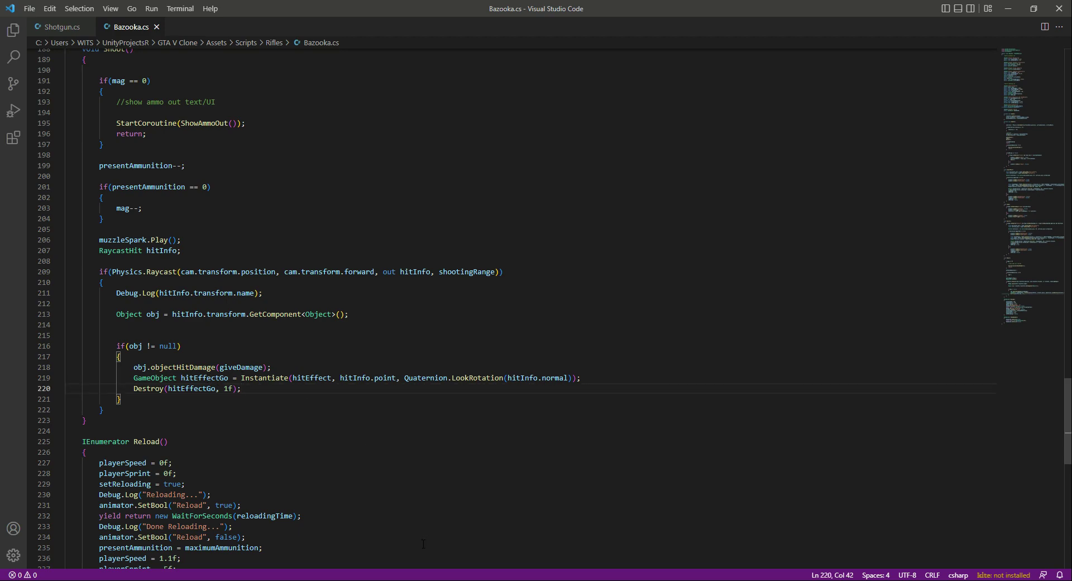
key("alt+Tab")
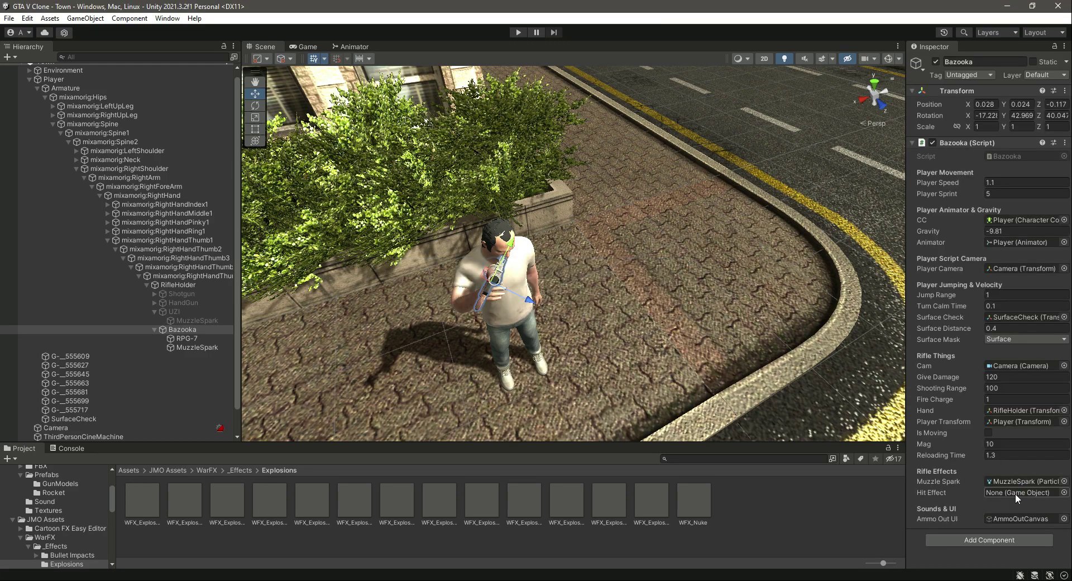
left_click_drag(398, 500, 1032, 492)
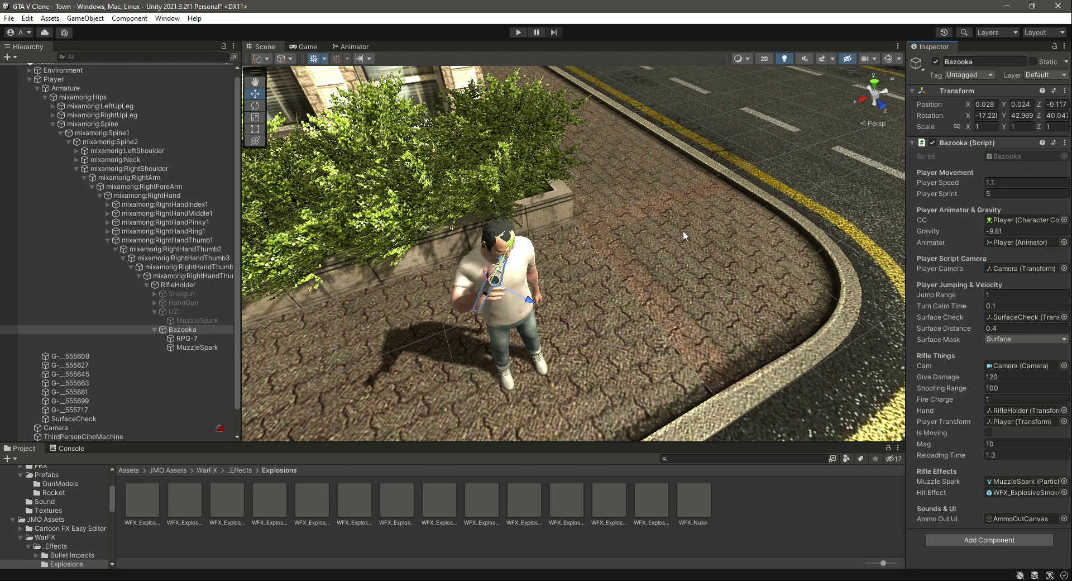
Play-test the scene by walking the player along the street, aiming and firing the Bazooka at the phone box, and stop play mode.
left_click(517, 34)
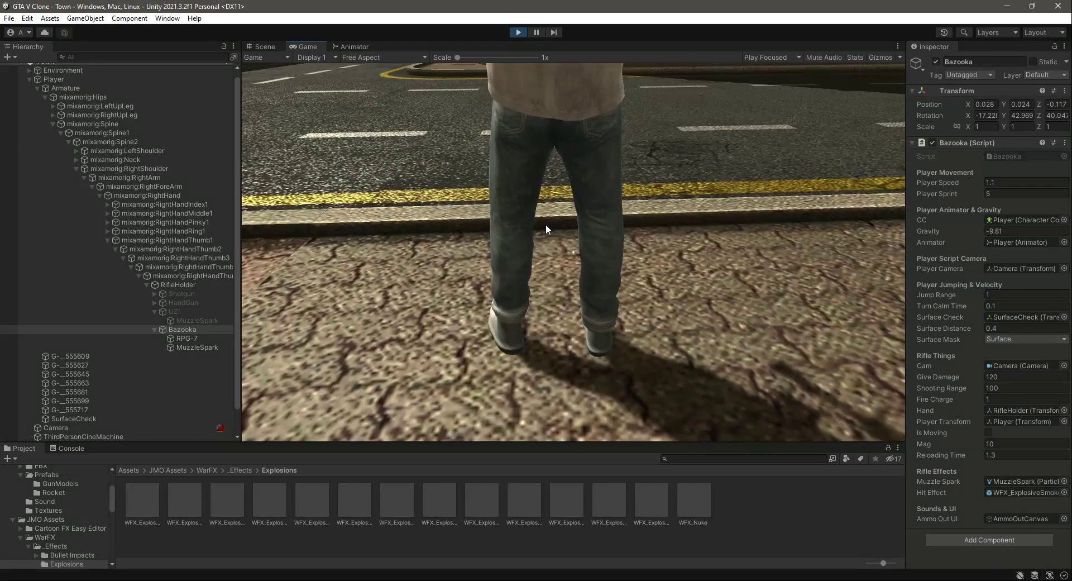
key("w")
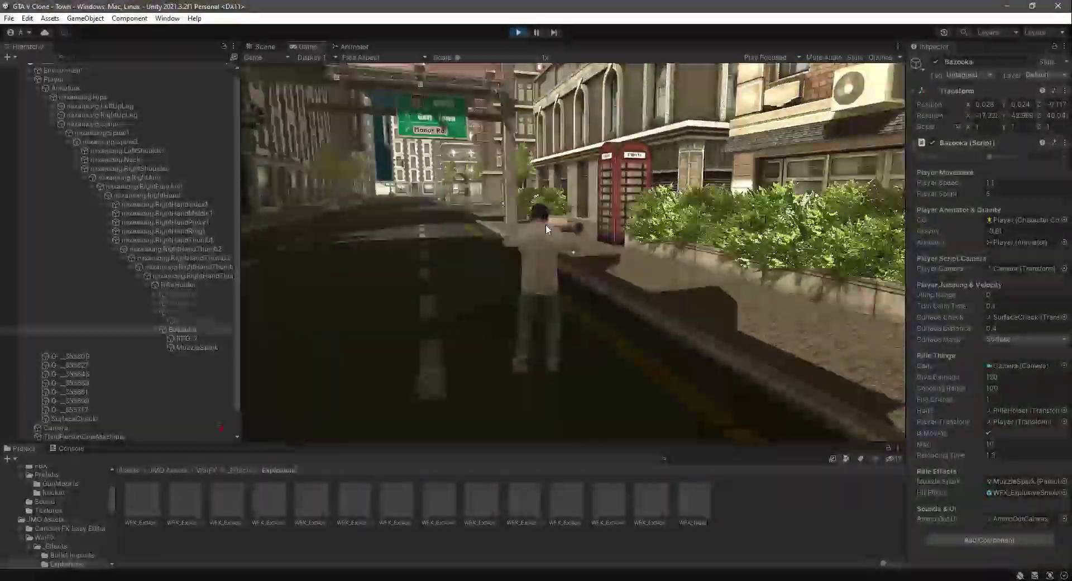
right_click(546, 230)
key("w")
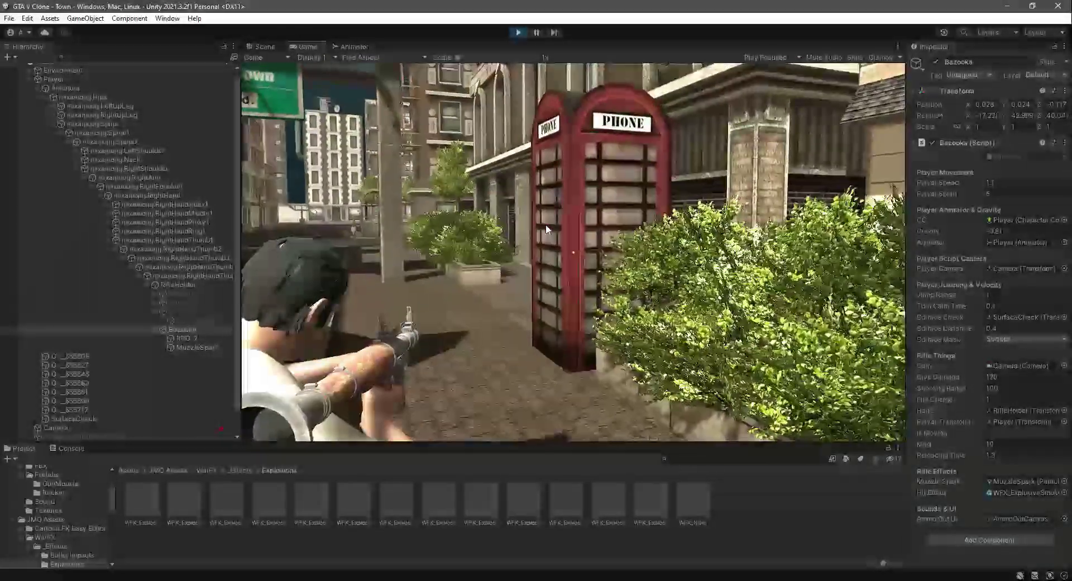
left_click(575, 256)
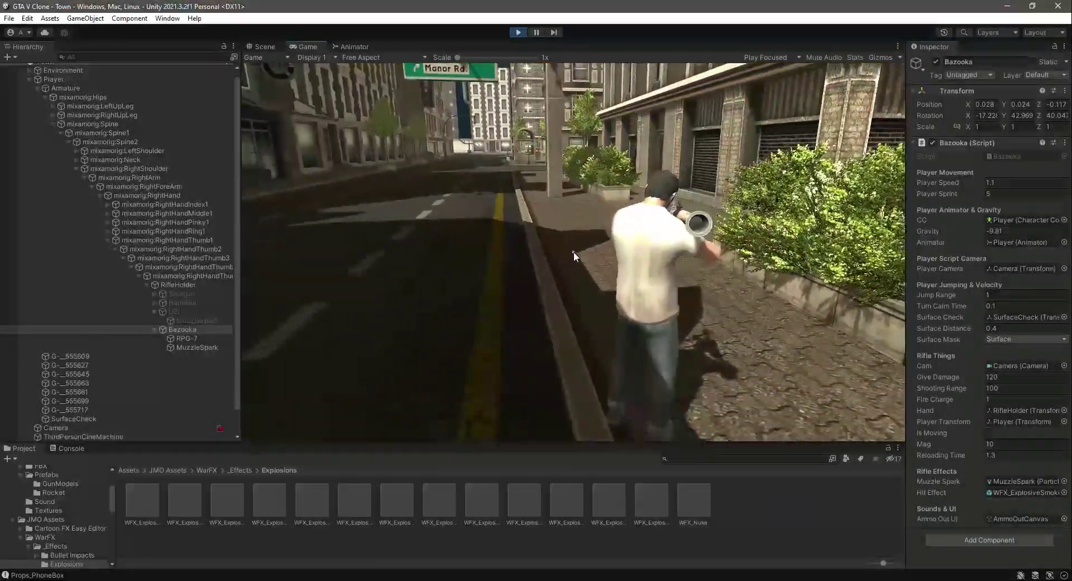
key("w")
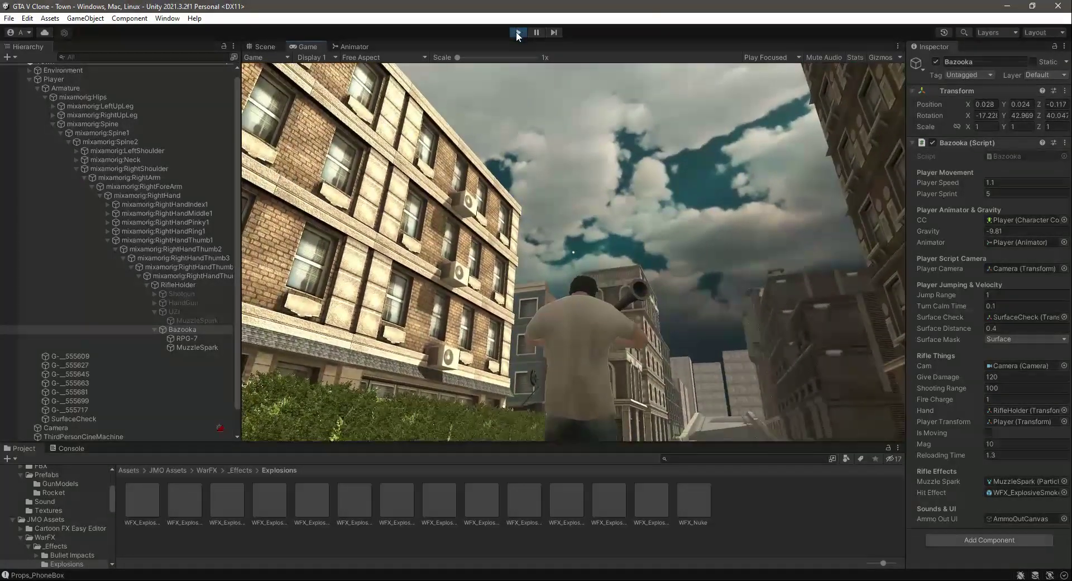
left_click(516, 32)
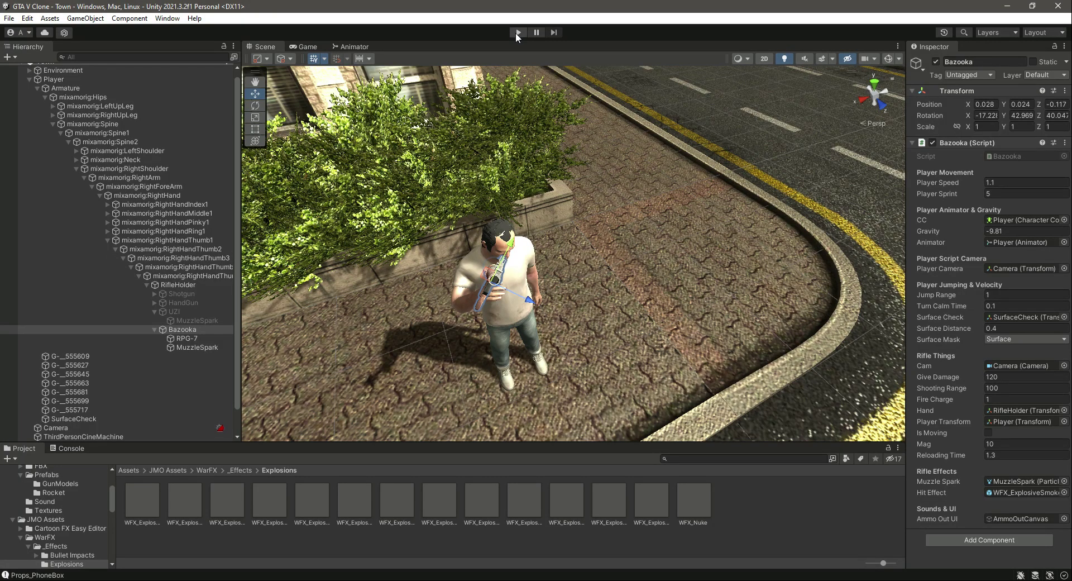
Display the state graph of the BazookaAnimator controller.
left_click(349, 46)
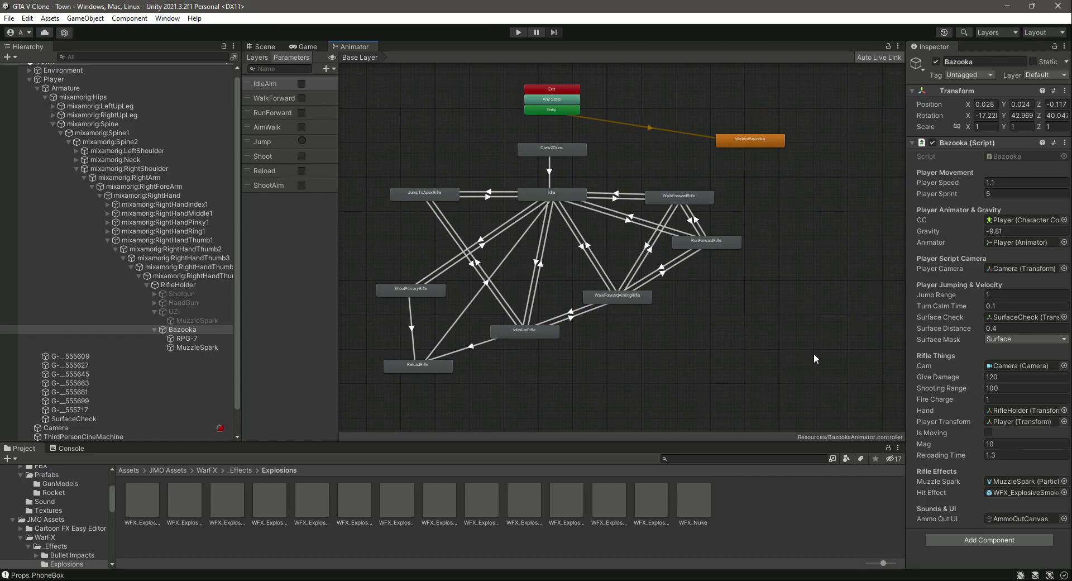